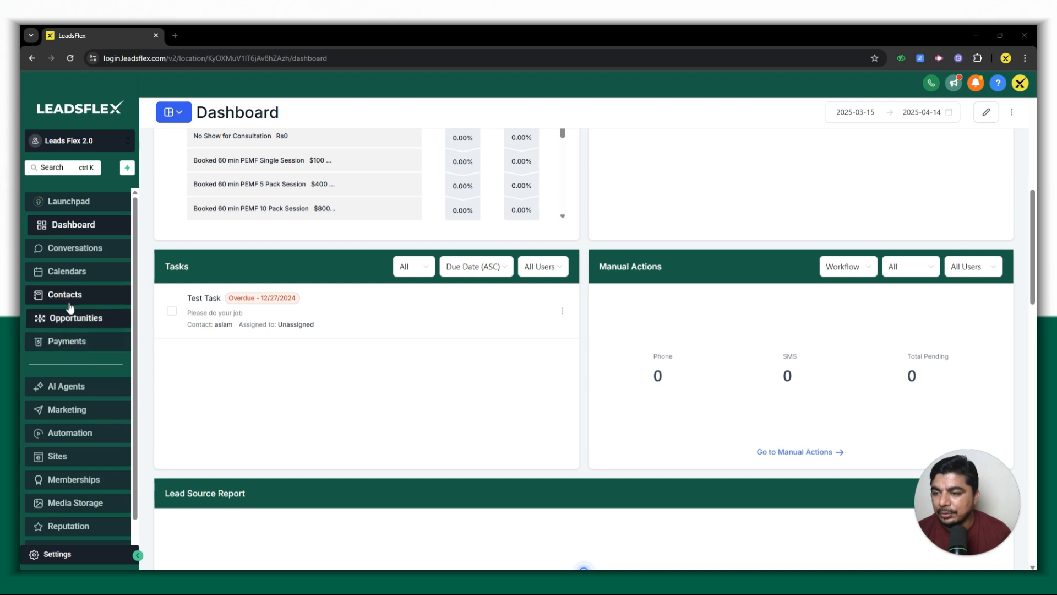
Step: Open the Tasks page under Contacts and look through the Due Today, Overdue and Upcoming lists, returning to All
click(68, 299)
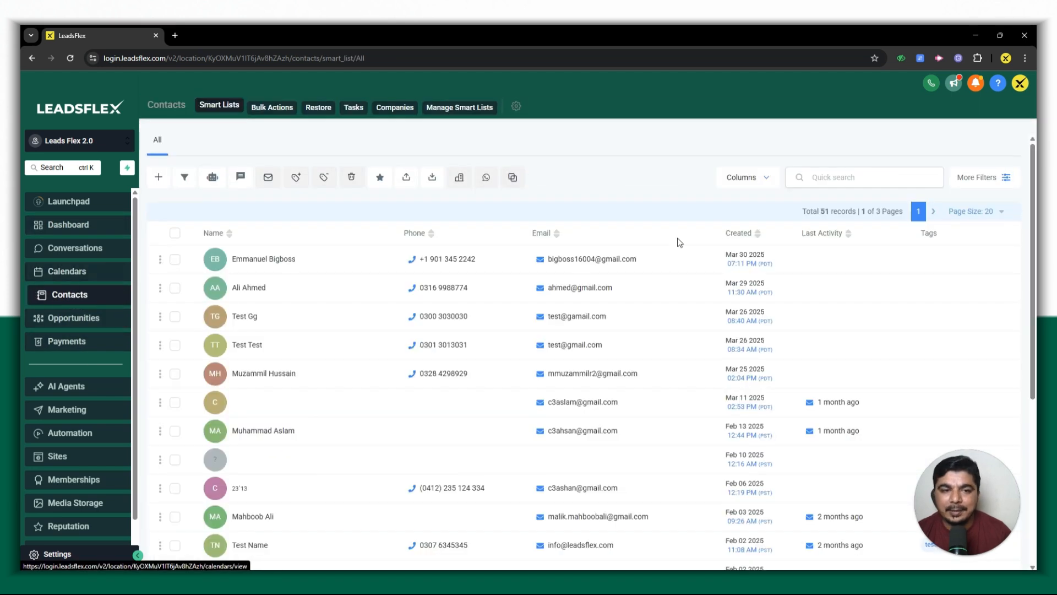
click(362, 113)
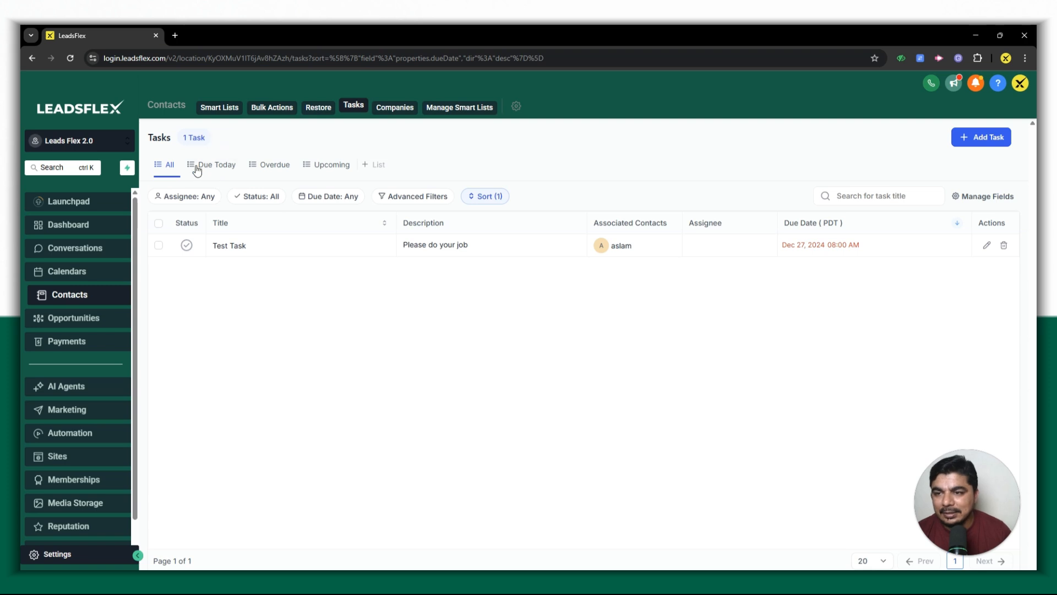
click(213, 172)
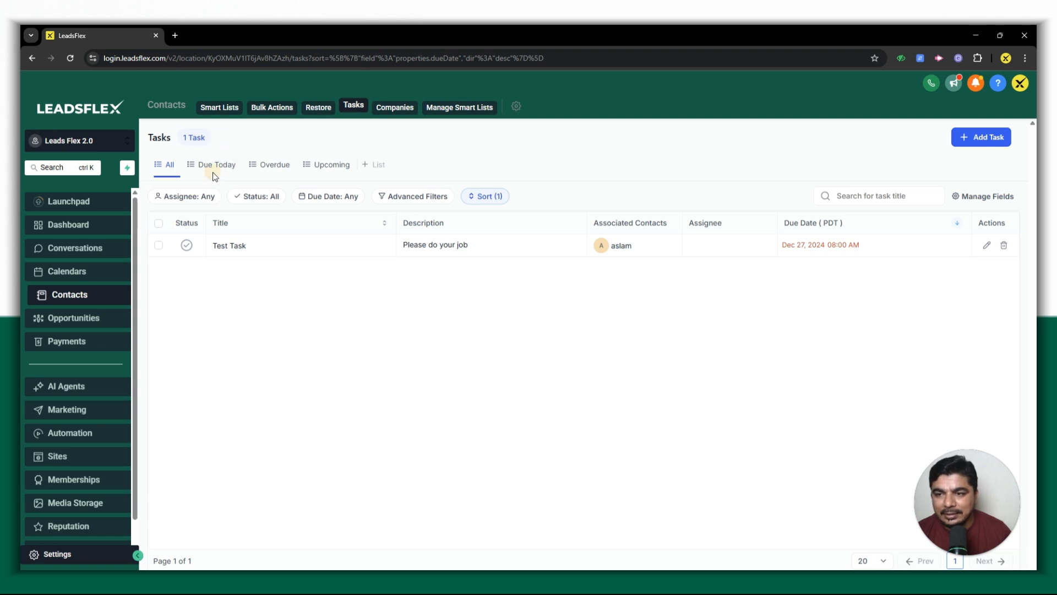
click(273, 164)
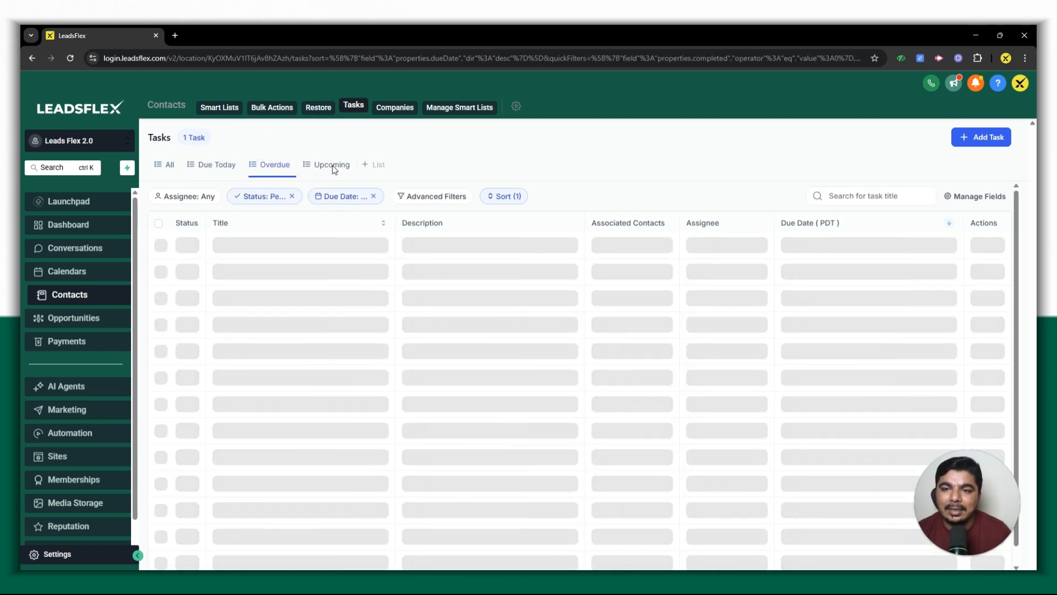
click(333, 166)
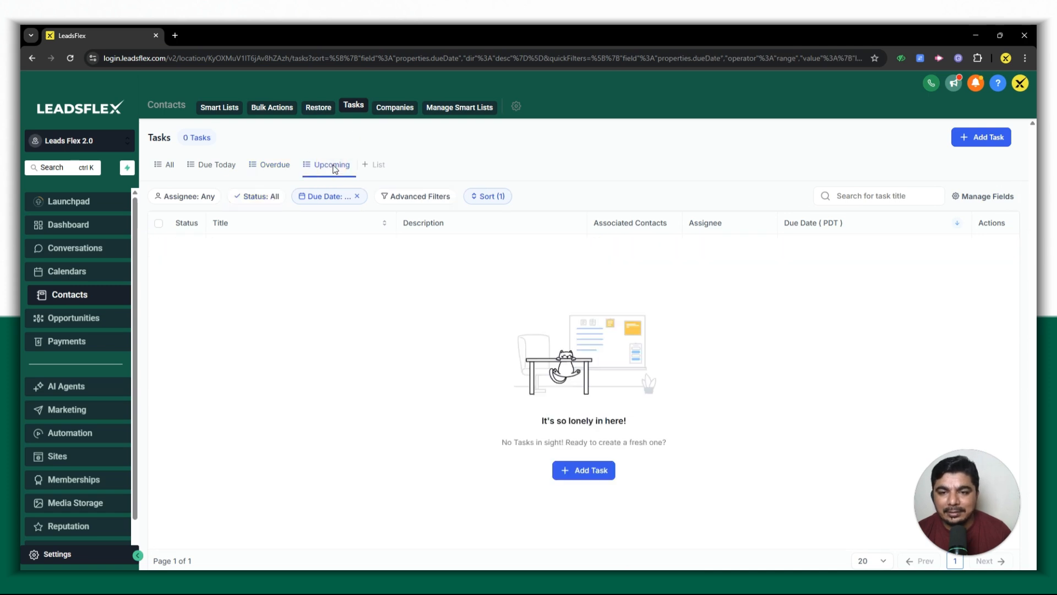
click(163, 165)
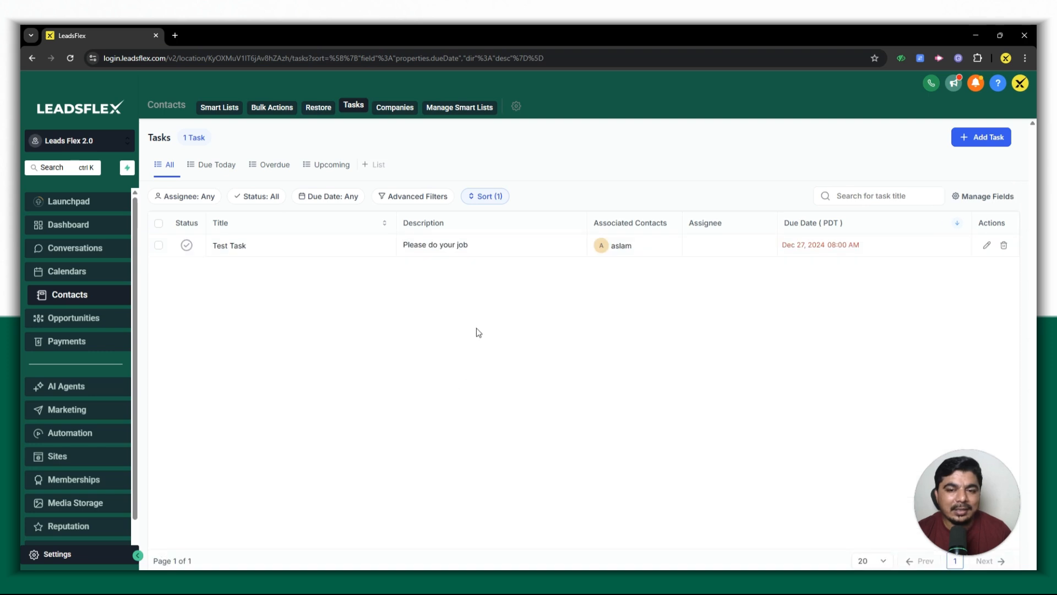
Step: Examine the assignee, status and due date filter options of the task list without applying any
click(207, 198)
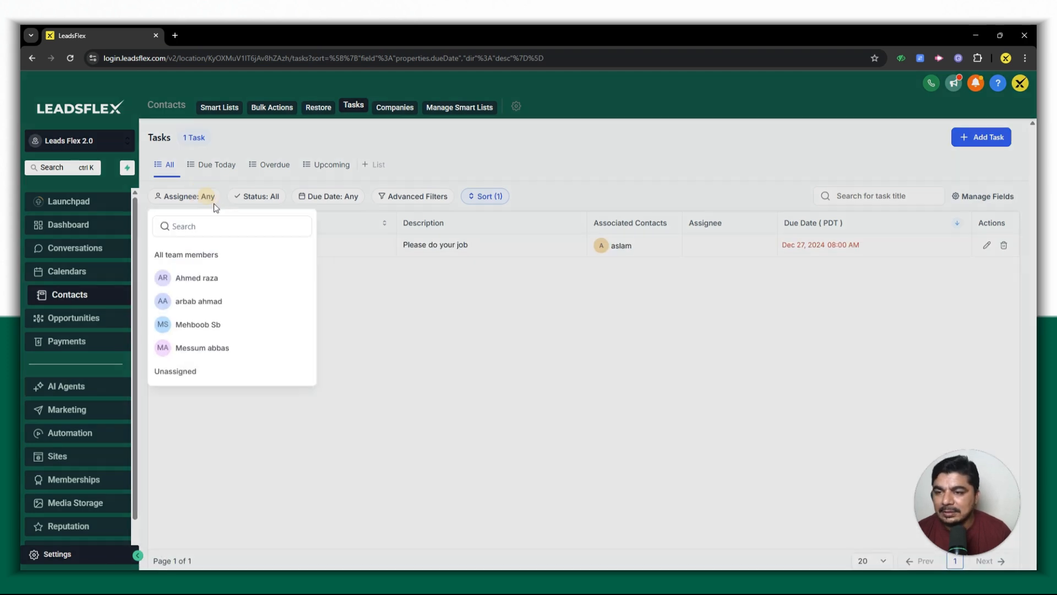
click(342, 289)
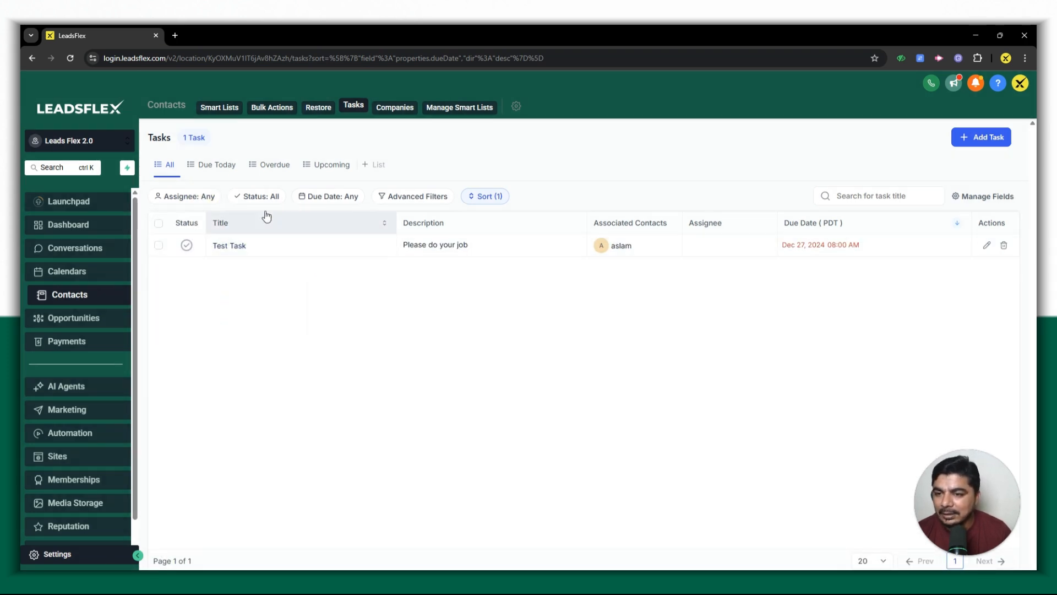
click(259, 197)
click(321, 197)
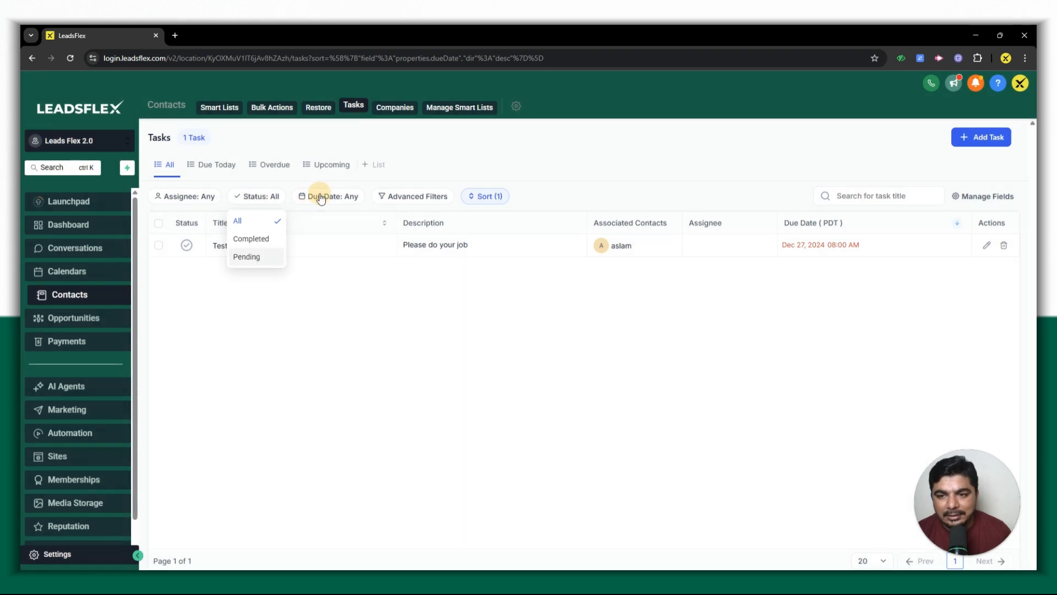
click(359, 201)
click(413, 449)
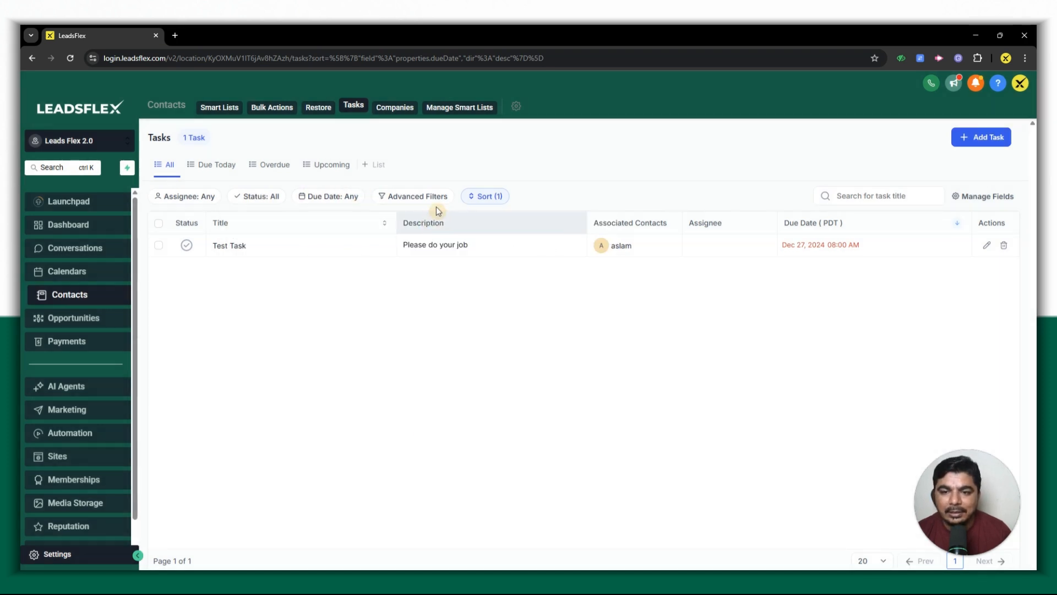
Step: Examine the fields offered by the advanced filters and the sort options of the task list
click(422, 197)
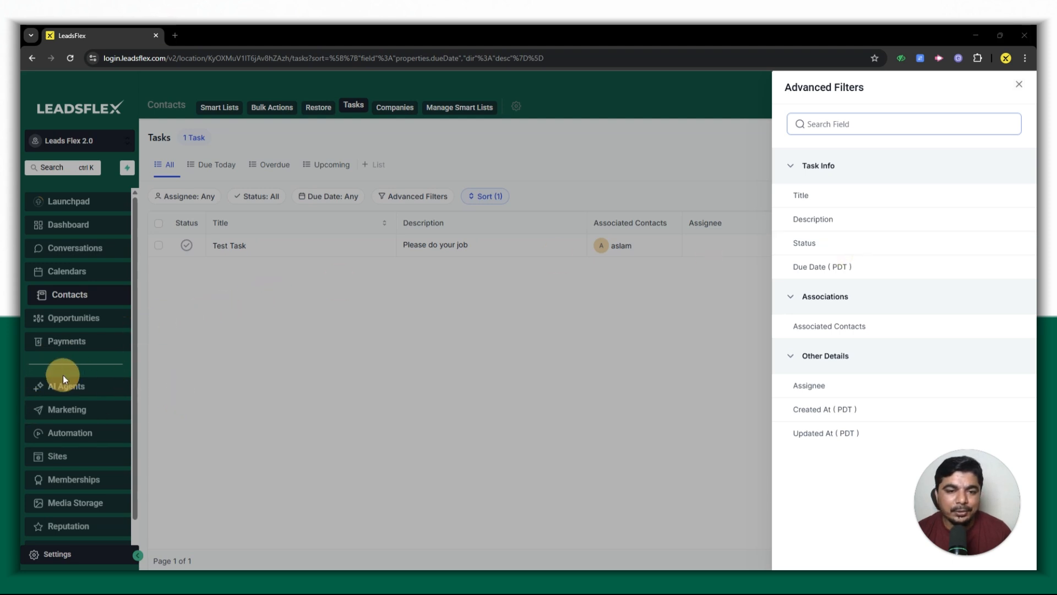
click(609, 273)
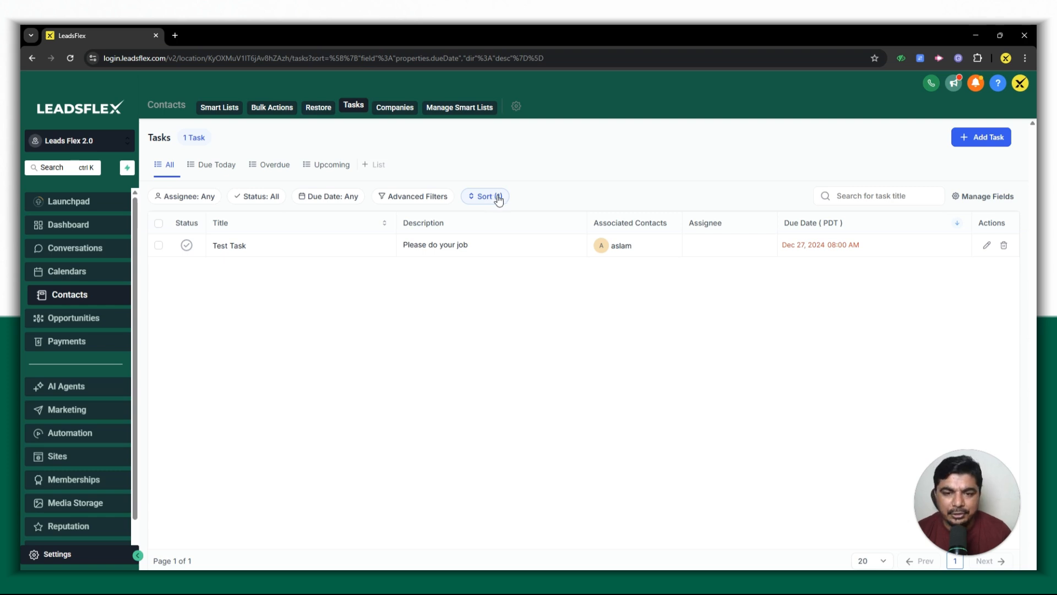
click(490, 198)
click(513, 252)
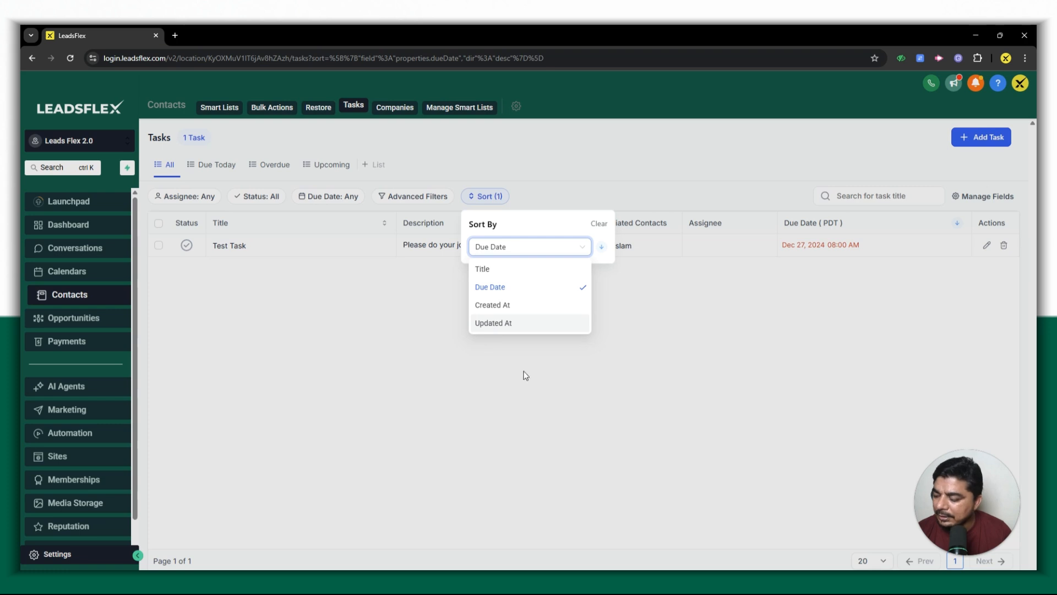
click(557, 431)
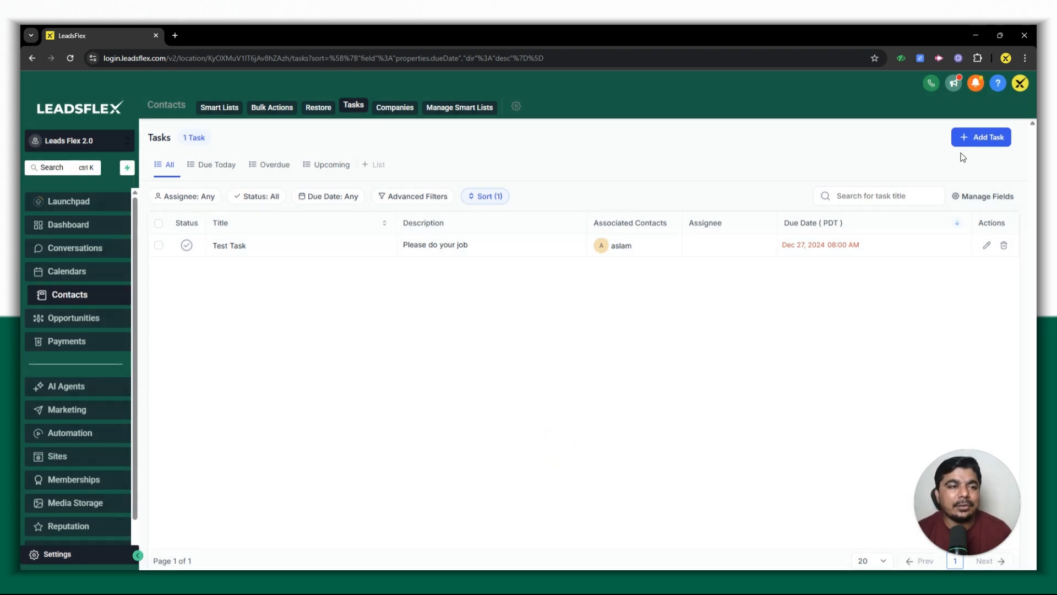
Step: Start a new task titled "Landing page setup for Account 2.01"
click(989, 139)
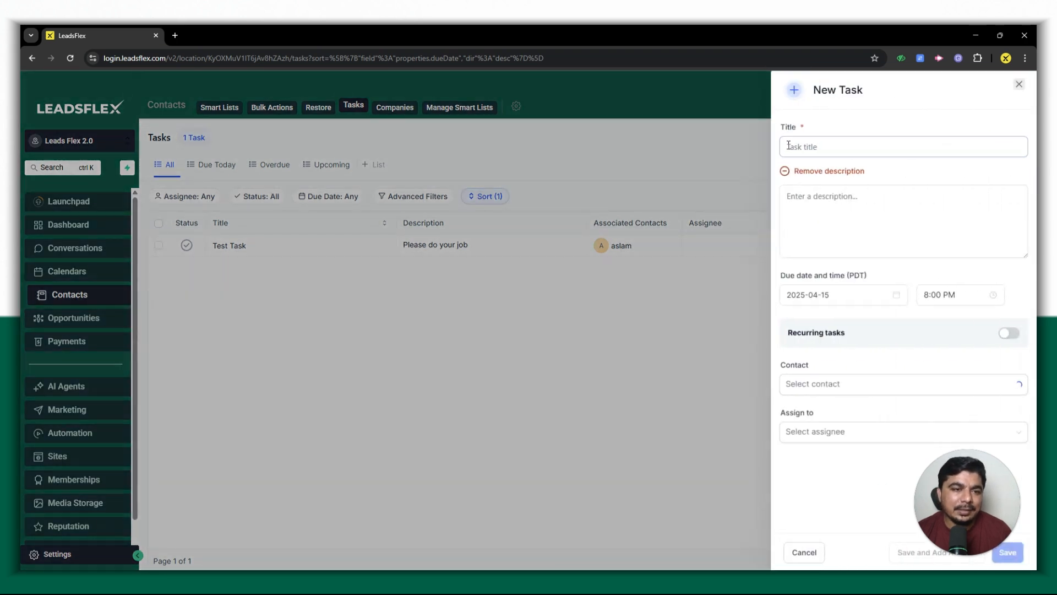
click(802, 145)
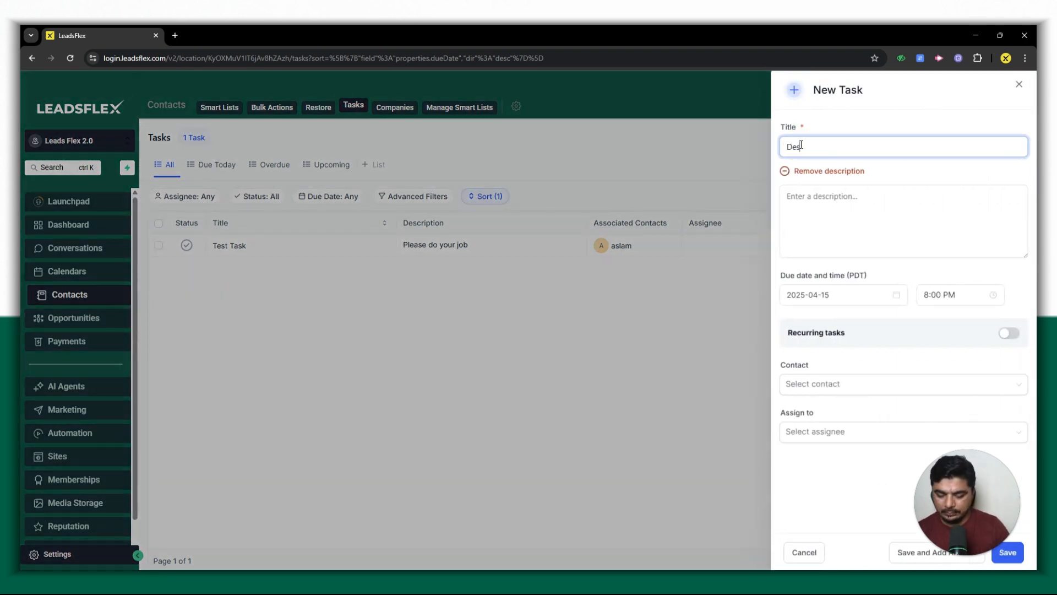
text(Landing page setup for Account 2.01)
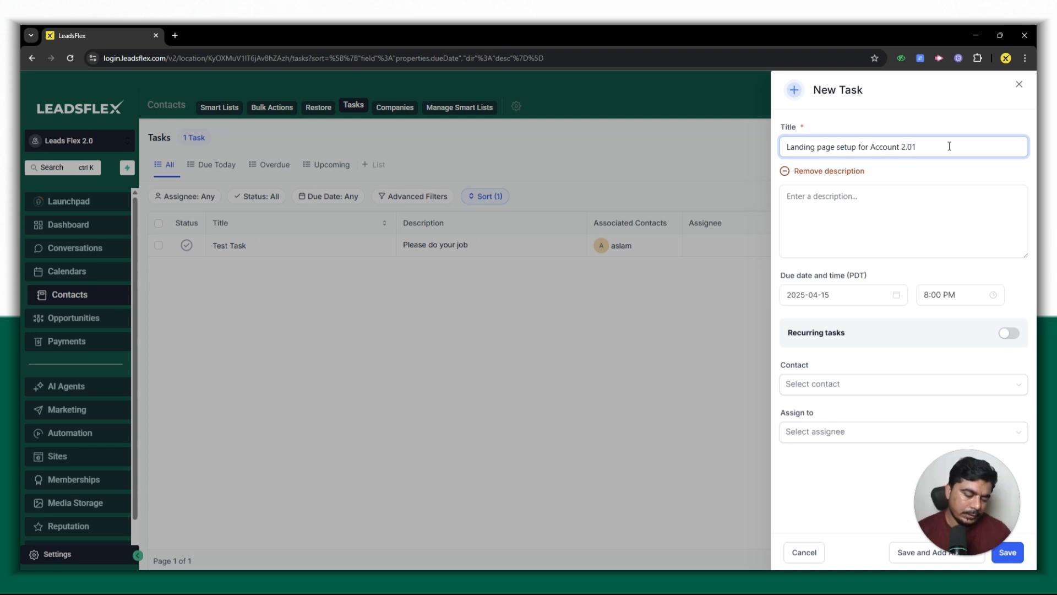
key(ctrl+shift+i)
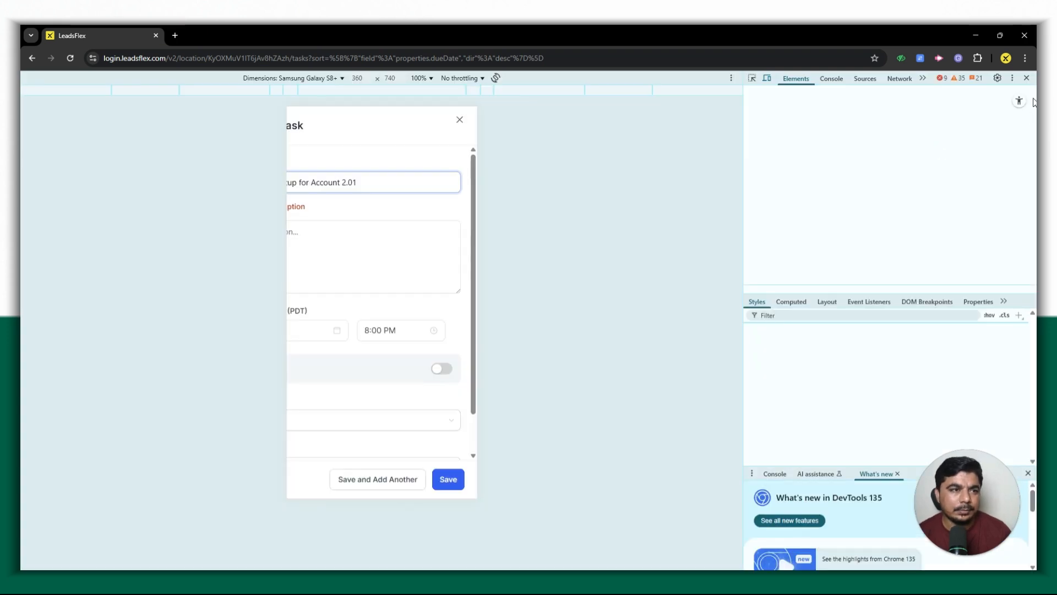
key(ctrl+shift+i)
Step: Copy the new task's title into its description
drag(932, 147, 723, 148)
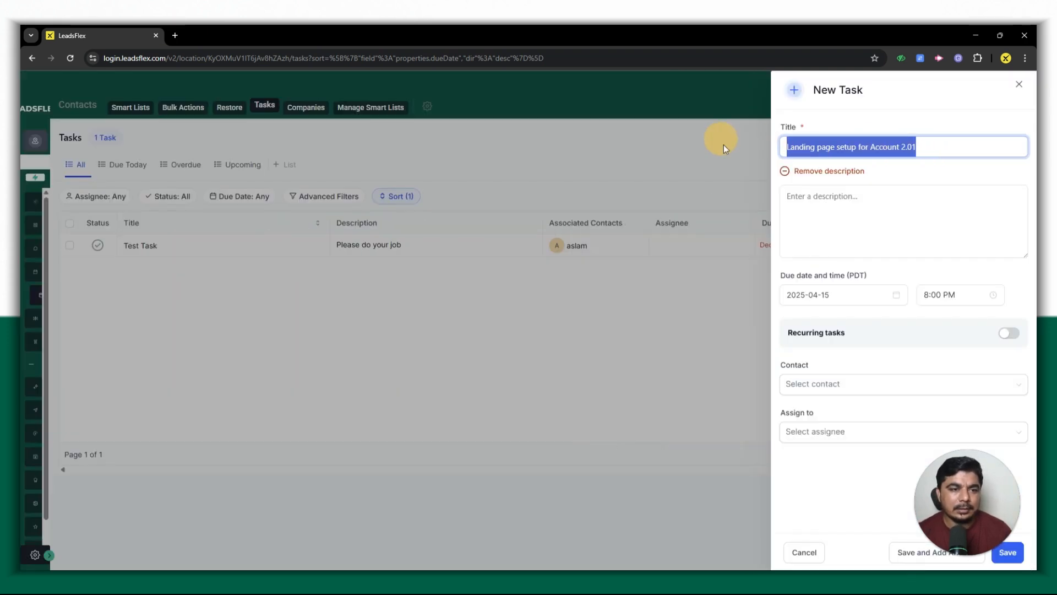
key(ctrl+c)
click(831, 218)
key(ctrl+v)
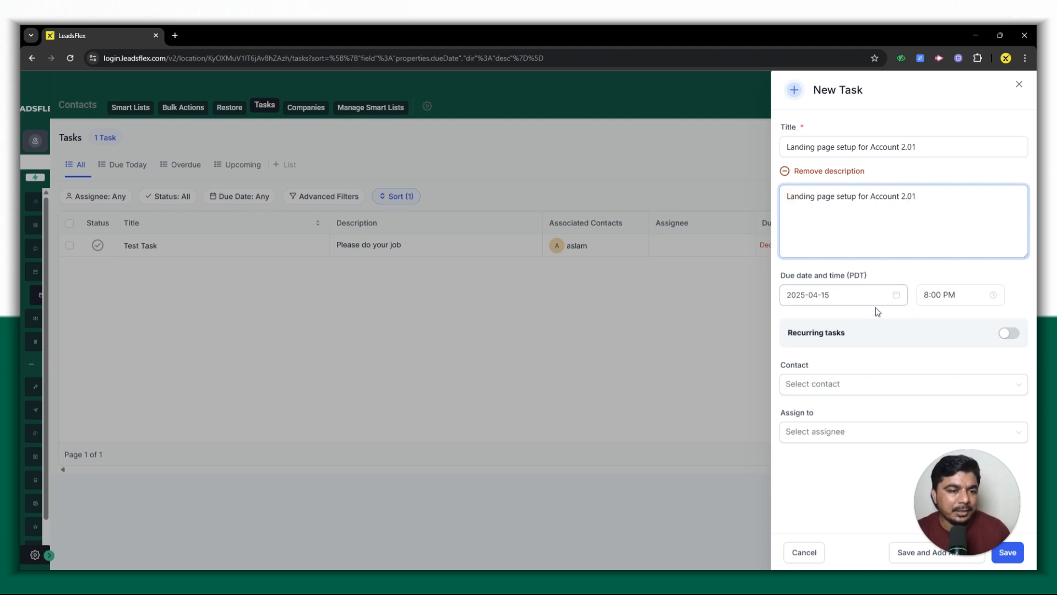
Step: Set the task's due date to 2025-04-15, choose a contact, assign it to the first listed team member, and save it
click(892, 294)
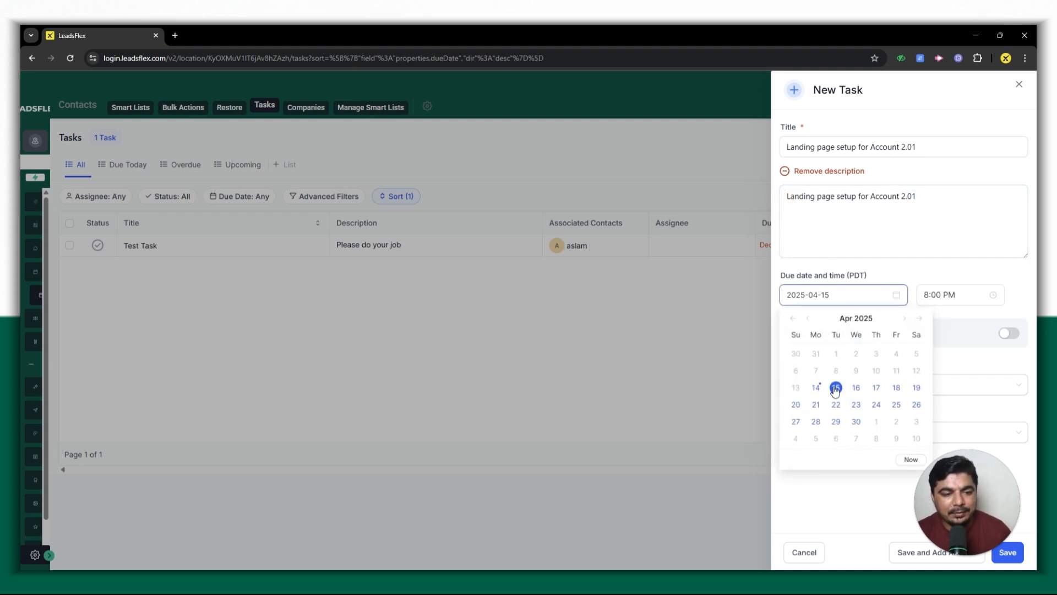
click(836, 388)
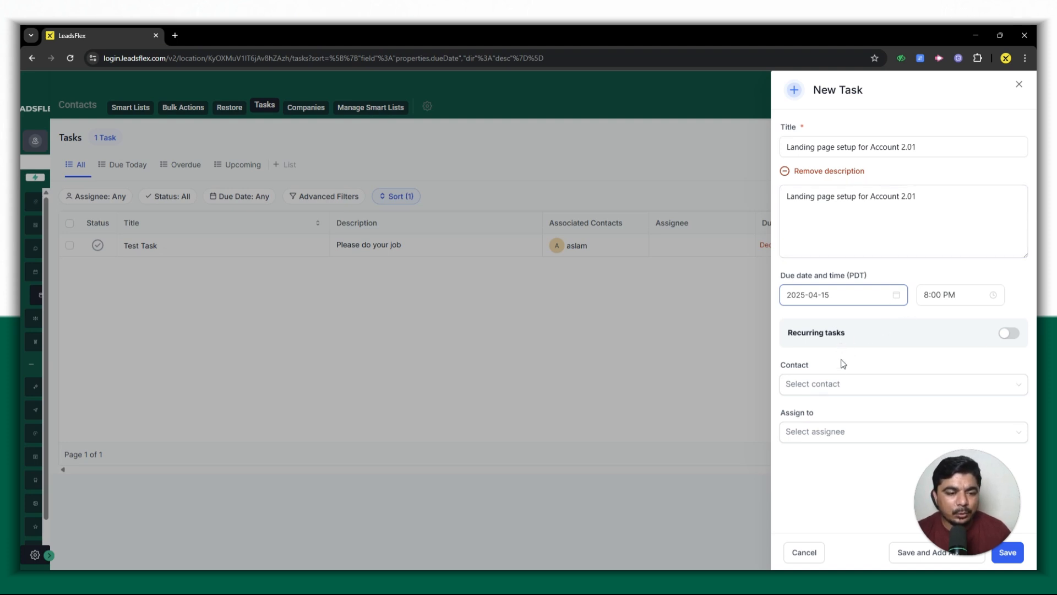
click(812, 392)
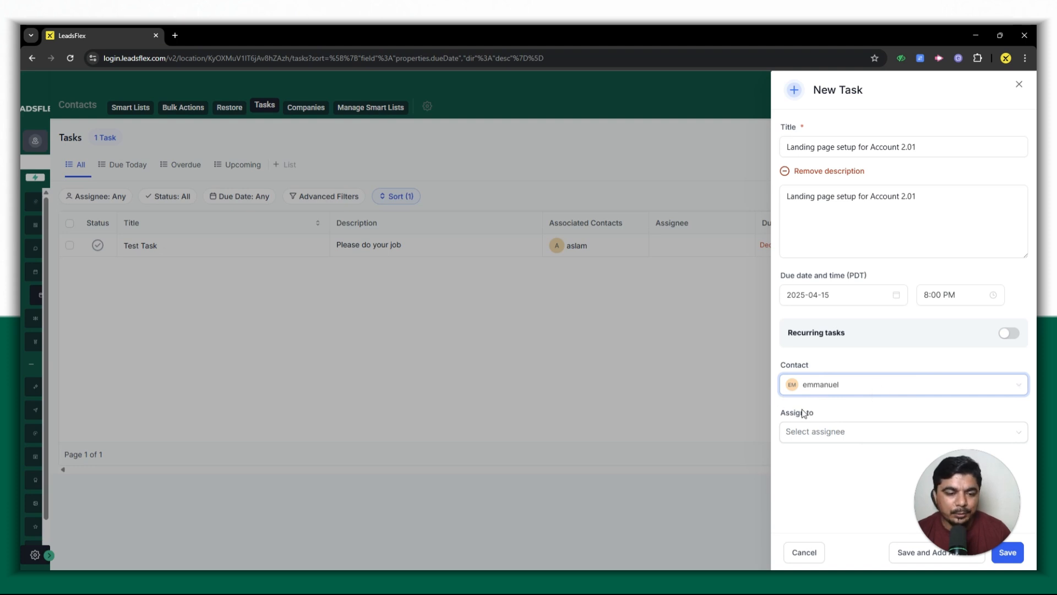
click(818, 435)
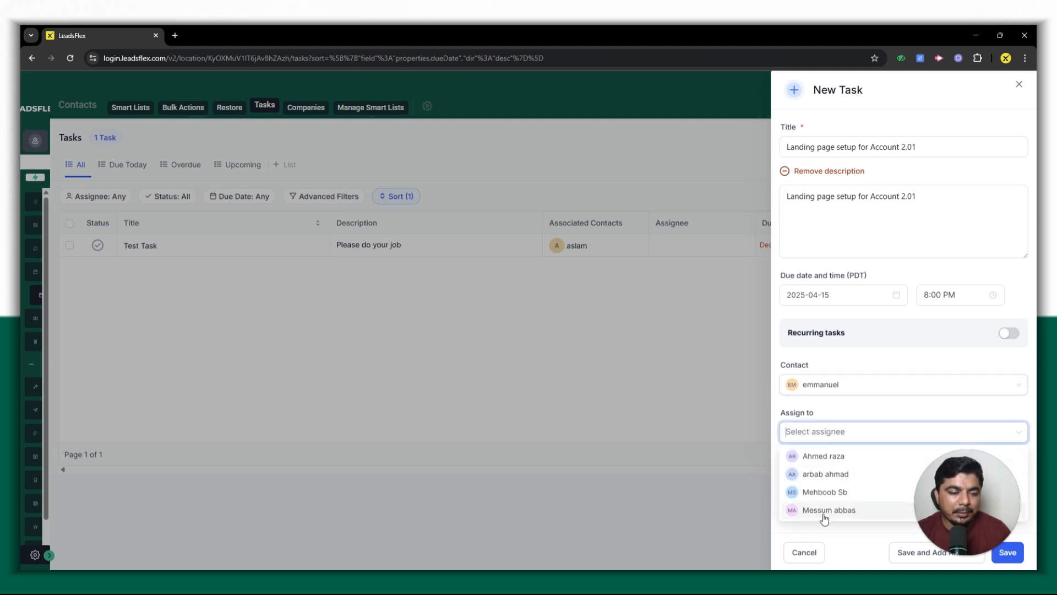
click(835, 456)
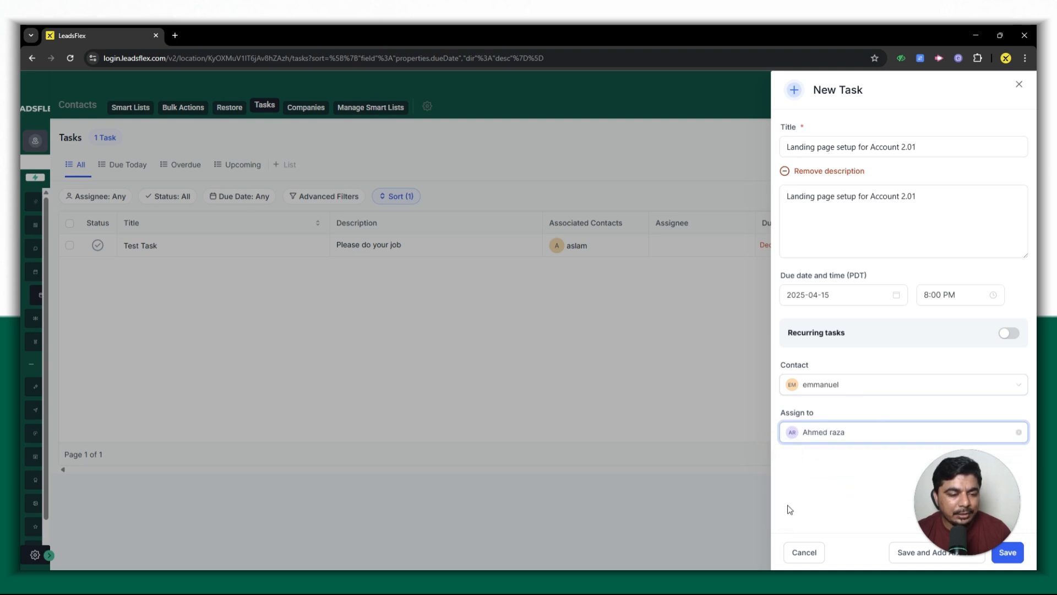
click(1008, 553)
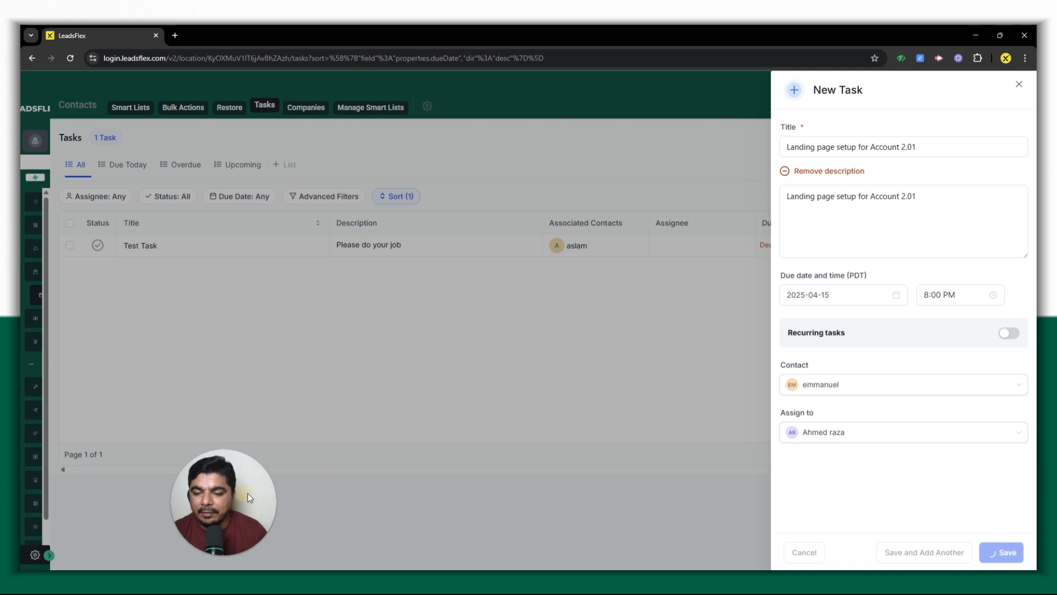
Step: Open the landing page setup task's details for review and close them without changes
drag(248, 493, 967, 461)
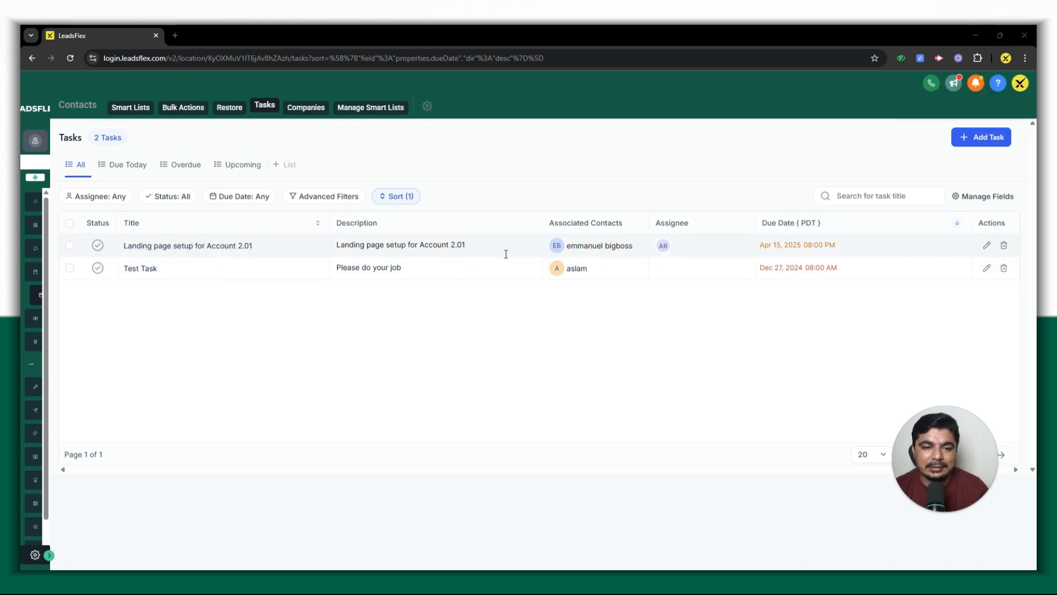
click(987, 245)
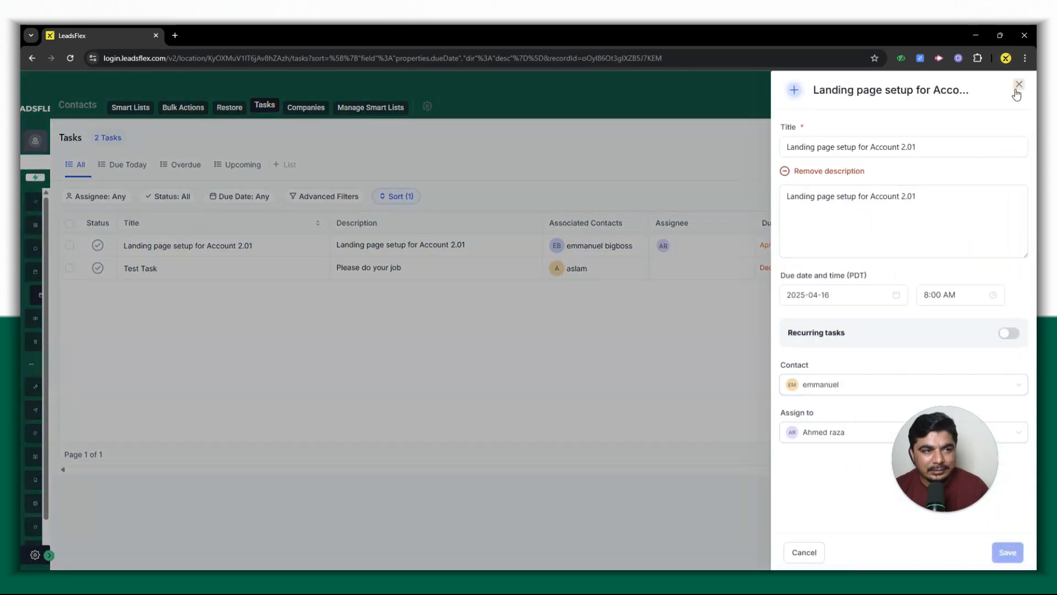
click(1017, 86)
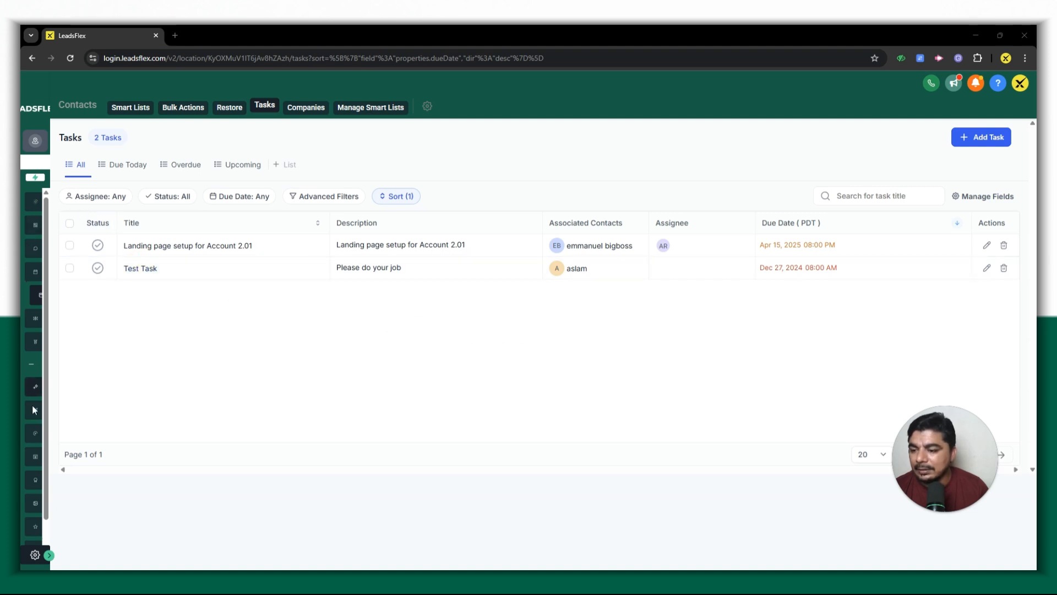
Step: Open the agency admin's user record in the My Staff settings and bring up its notification settings, including Task Notifications
click(49, 557)
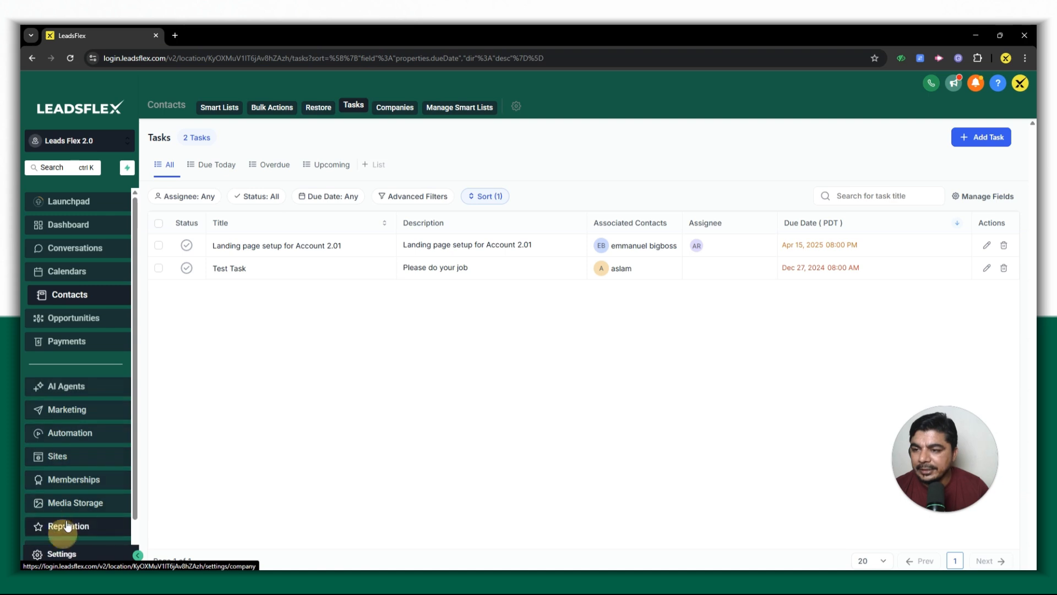
click(61, 552)
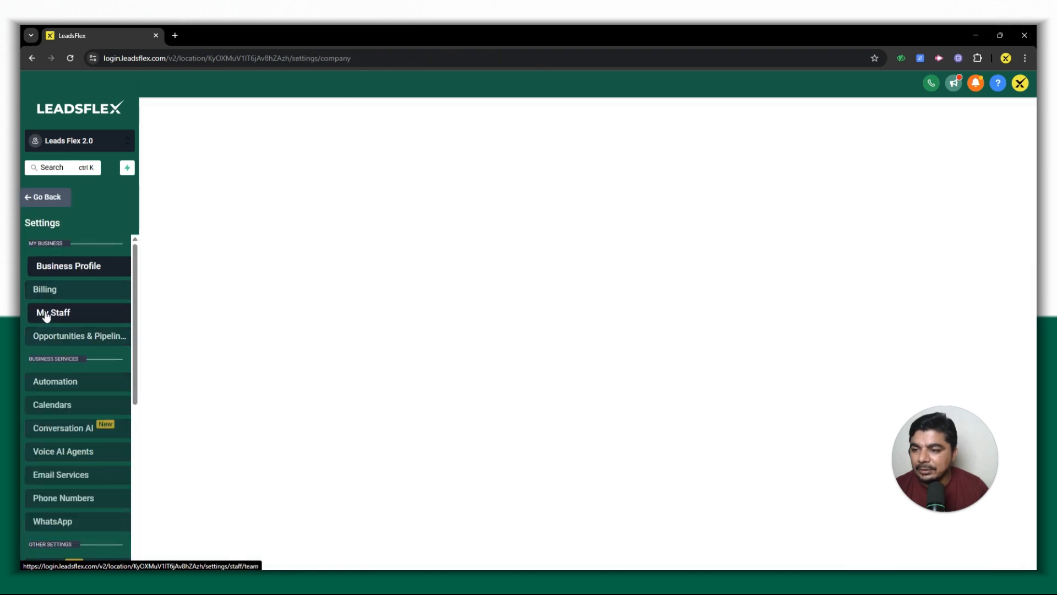
click(55, 313)
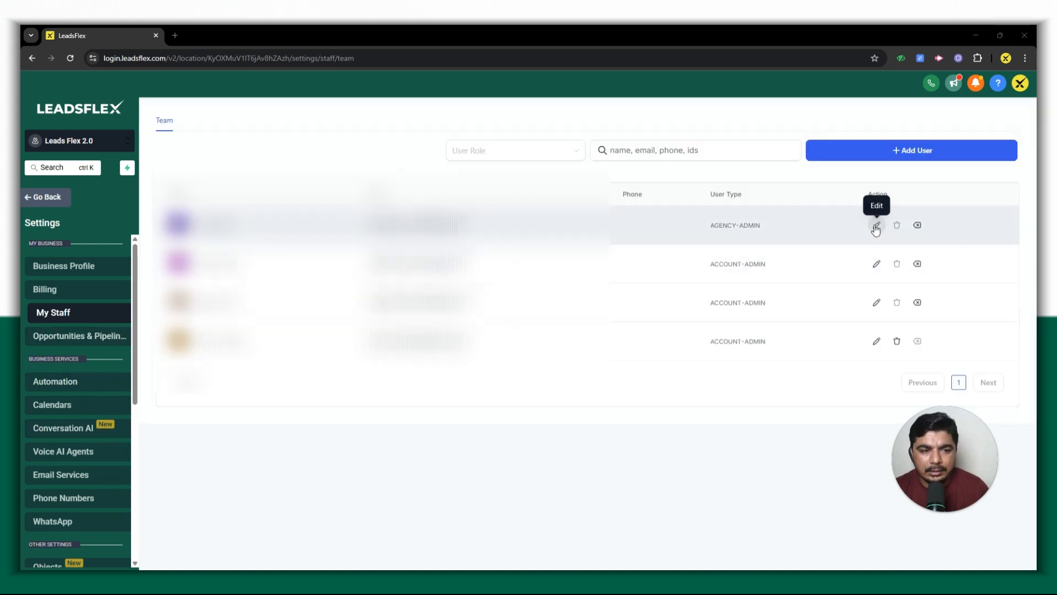
click(877, 225)
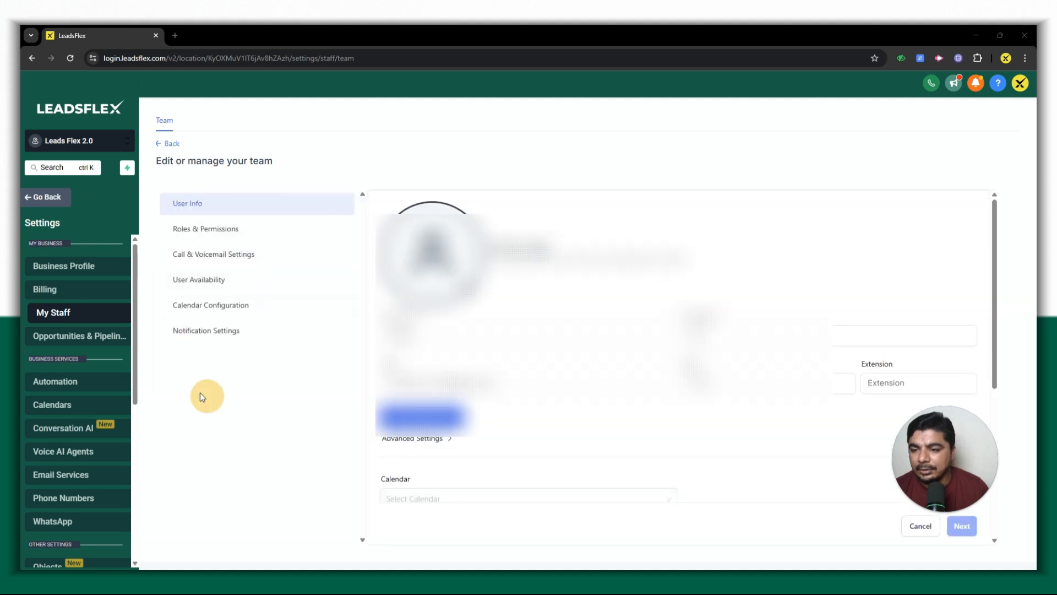
click(226, 333)
scroll(873, 279, down, 3)
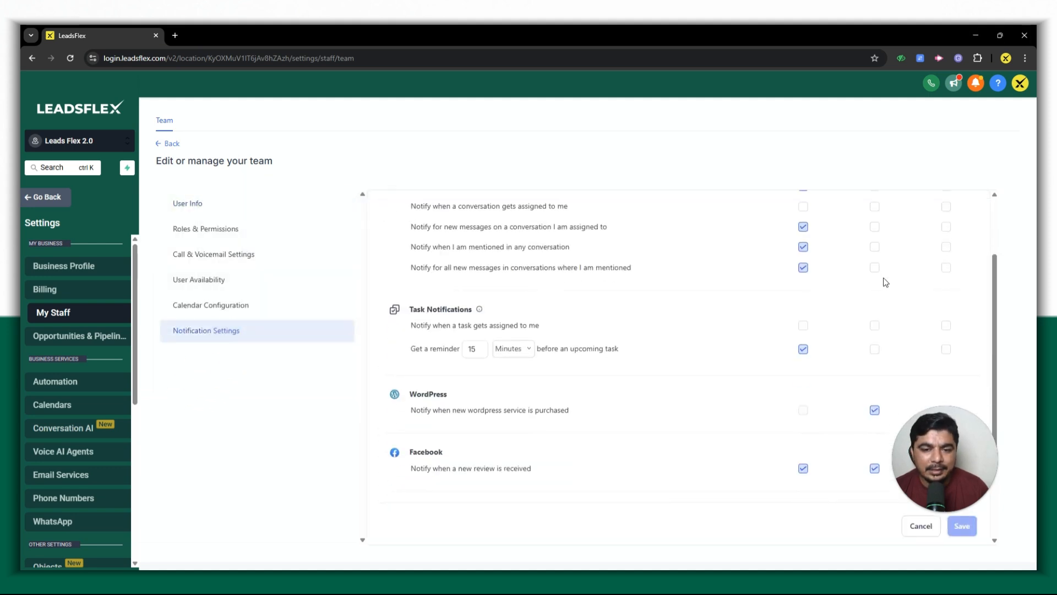
scroll(815, 330, up, 3)
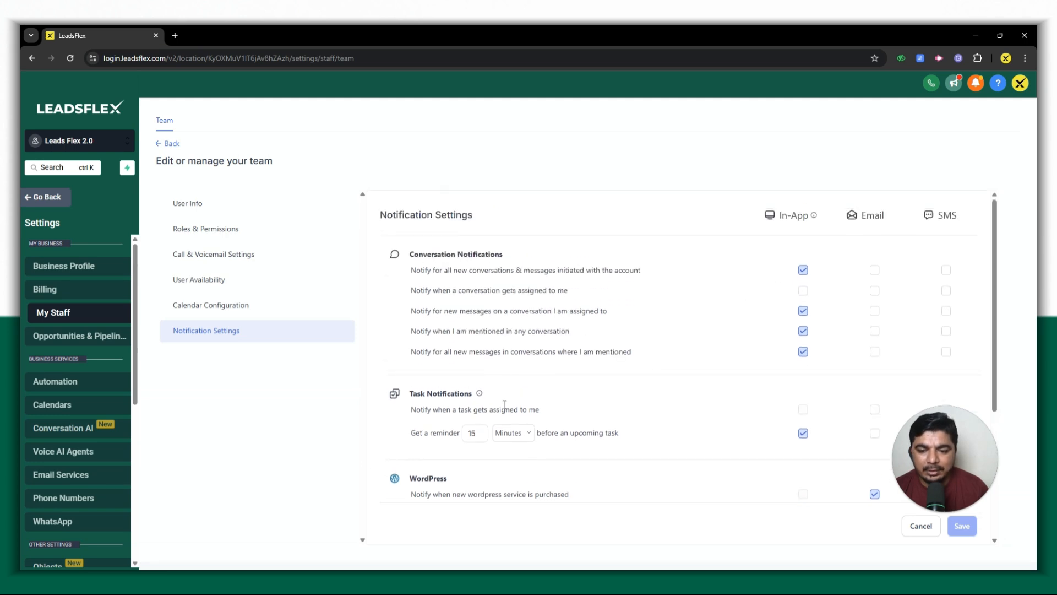
Step: Toggle email delivery for the 15-minute upcoming-task reminder under Task Notifications and save the notification preferences
scroll(464, 409, down, 1)
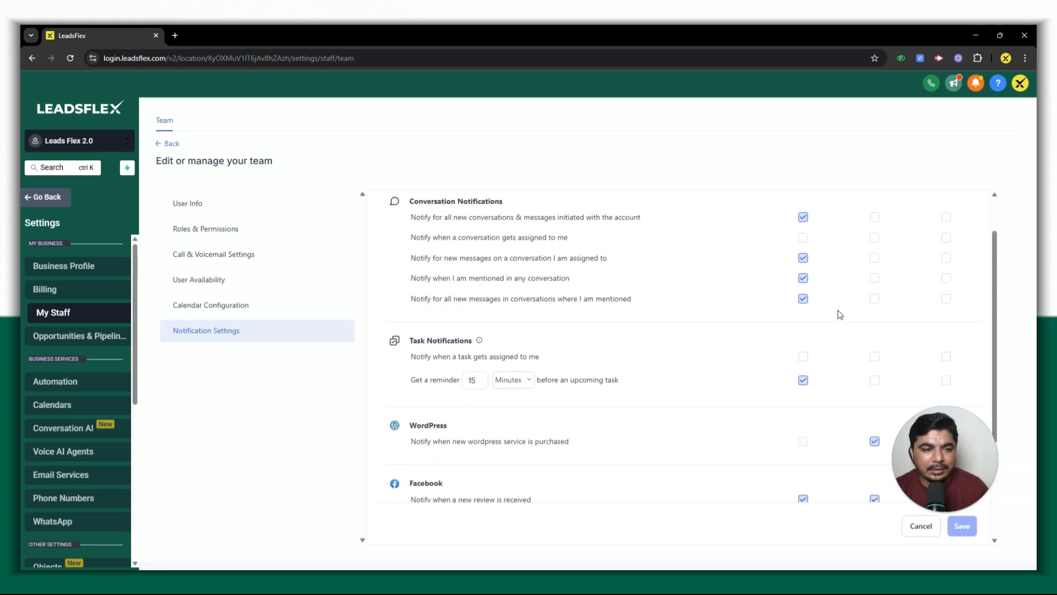
scroll(840, 314, up, 1)
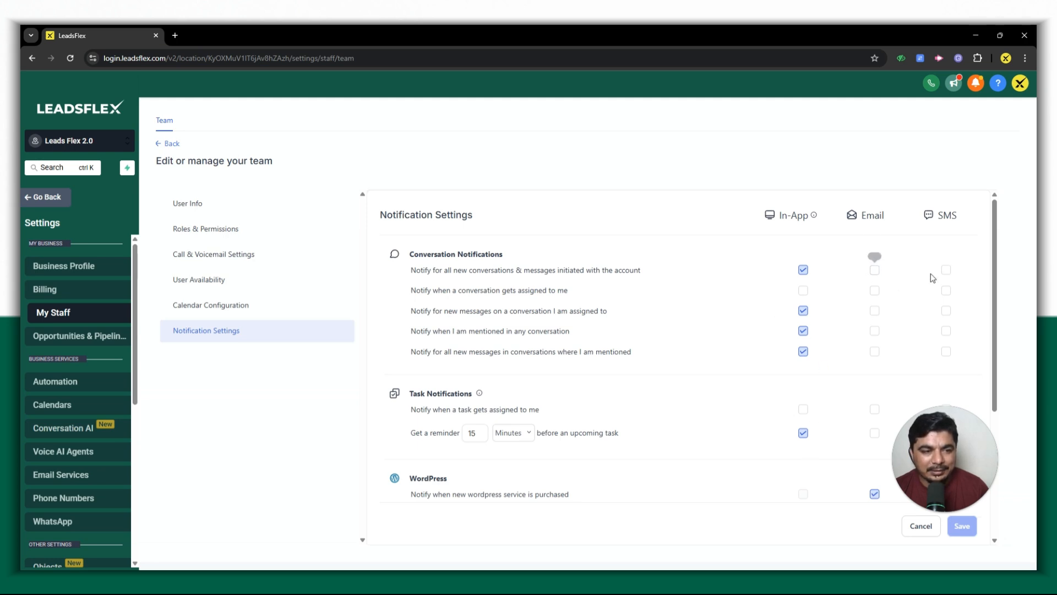
click(876, 434)
scroll(878, 435, down, 2)
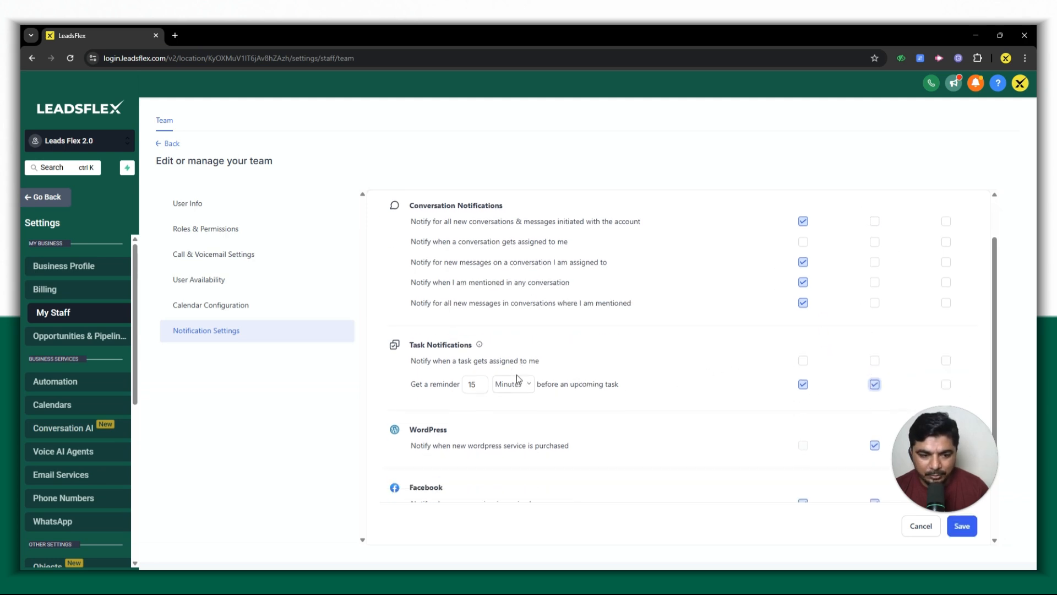
scroll(793, 331, down, 2)
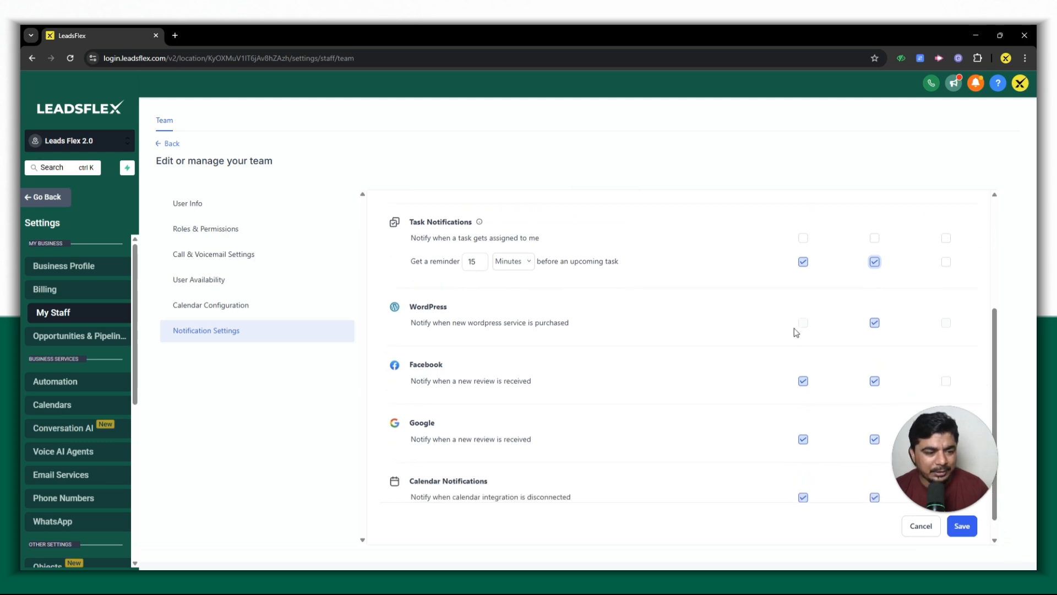
scroll(871, 324, up, 1)
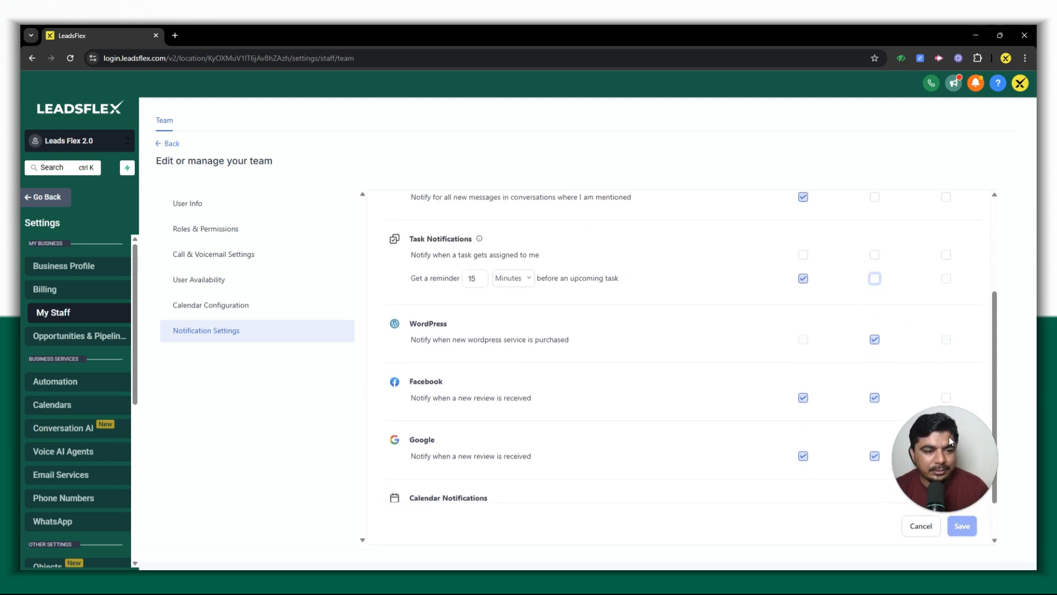
click(965, 533)
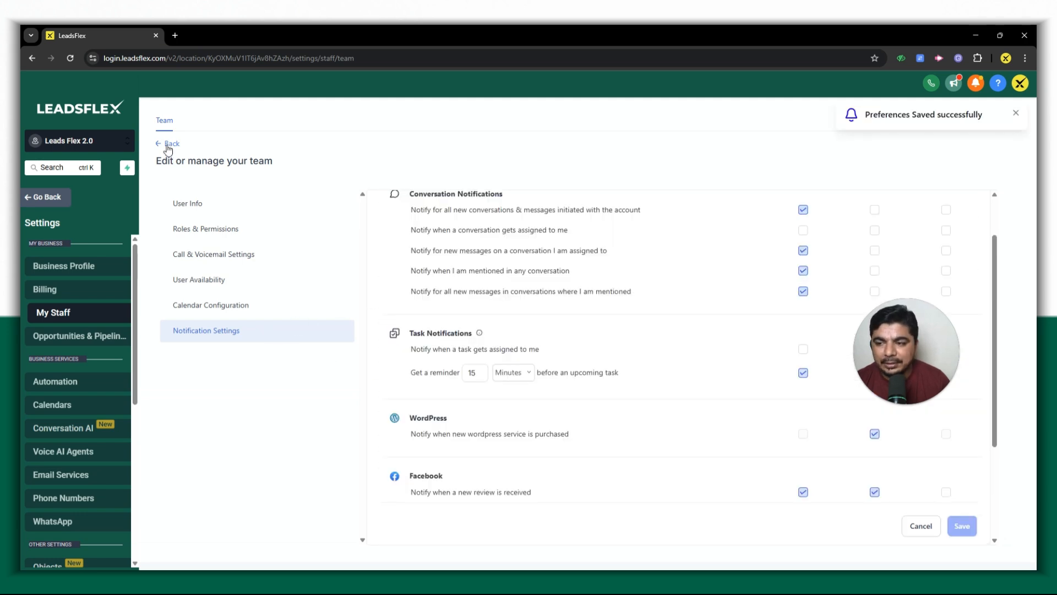
Step: Leave the staff member's record and the settings area and return to the task list under Contacts
click(170, 144)
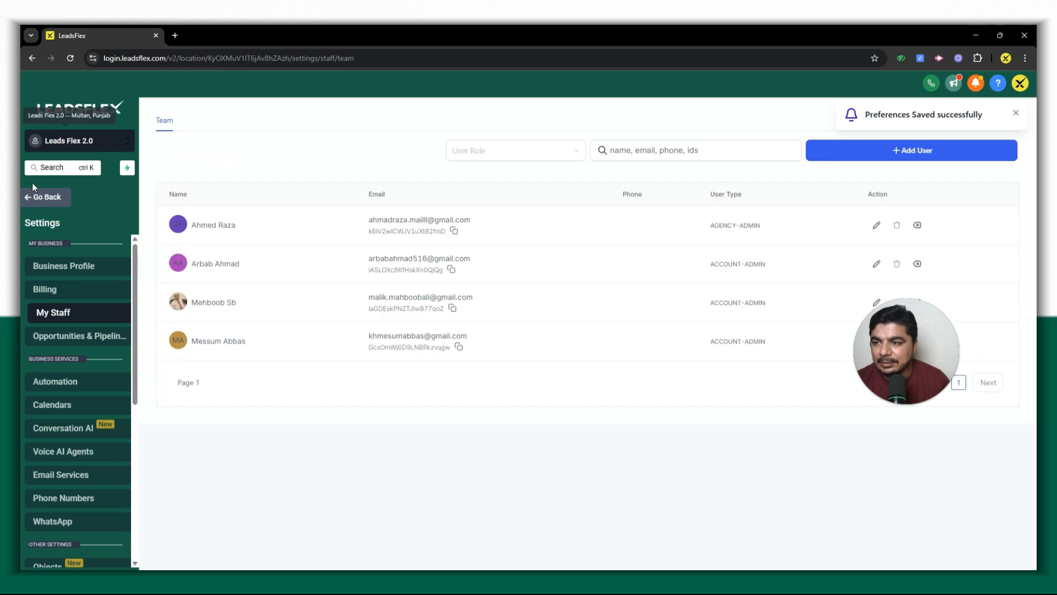
click(34, 205)
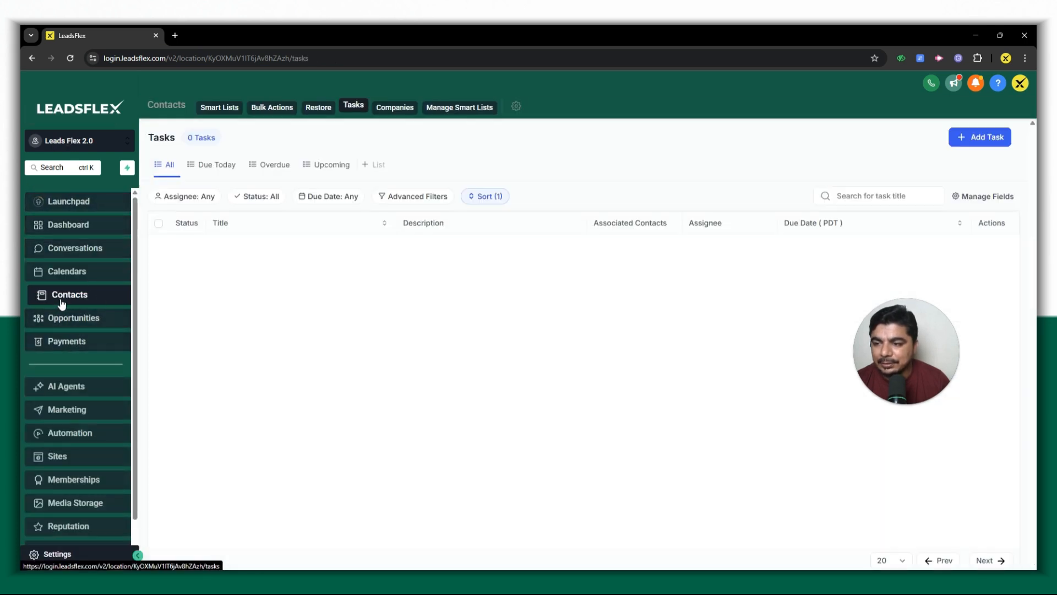
click(63, 297)
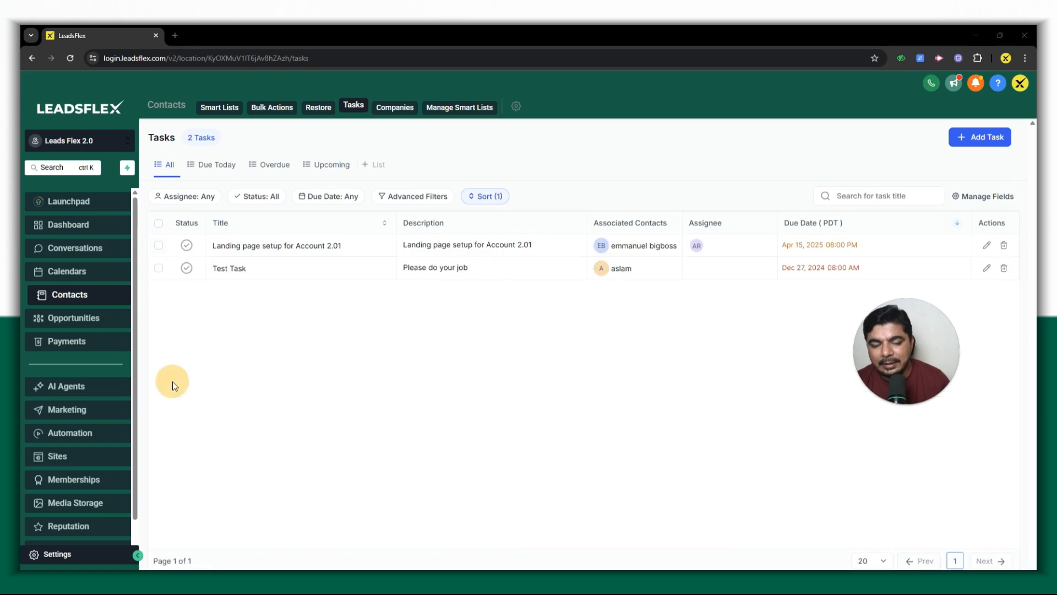
Step: Review the contact and assignee of the "Landing page setup for Account 2.01" task and close it without changes
click(270, 246)
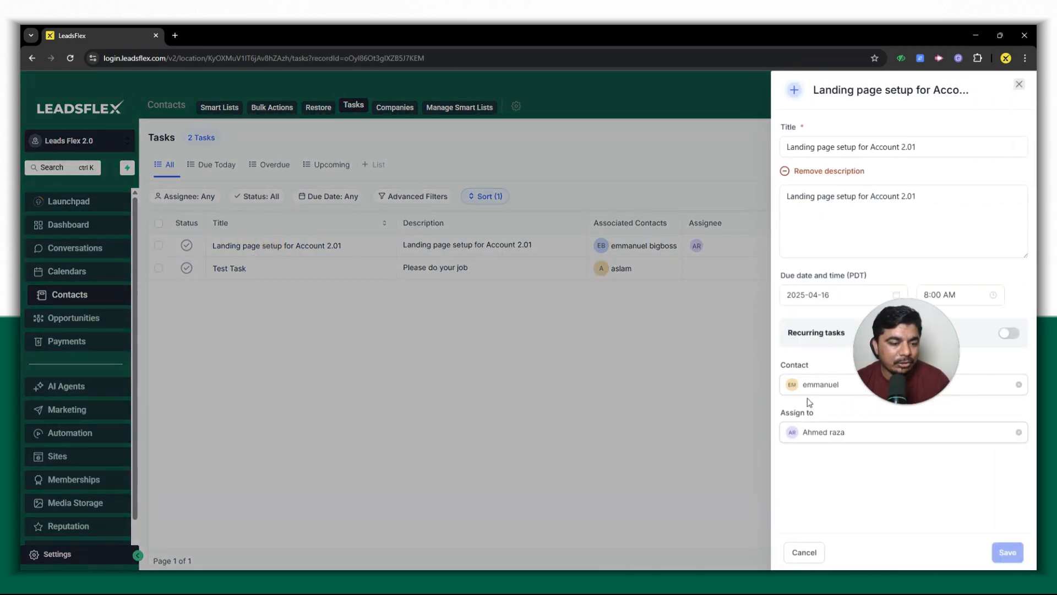
click(765, 382)
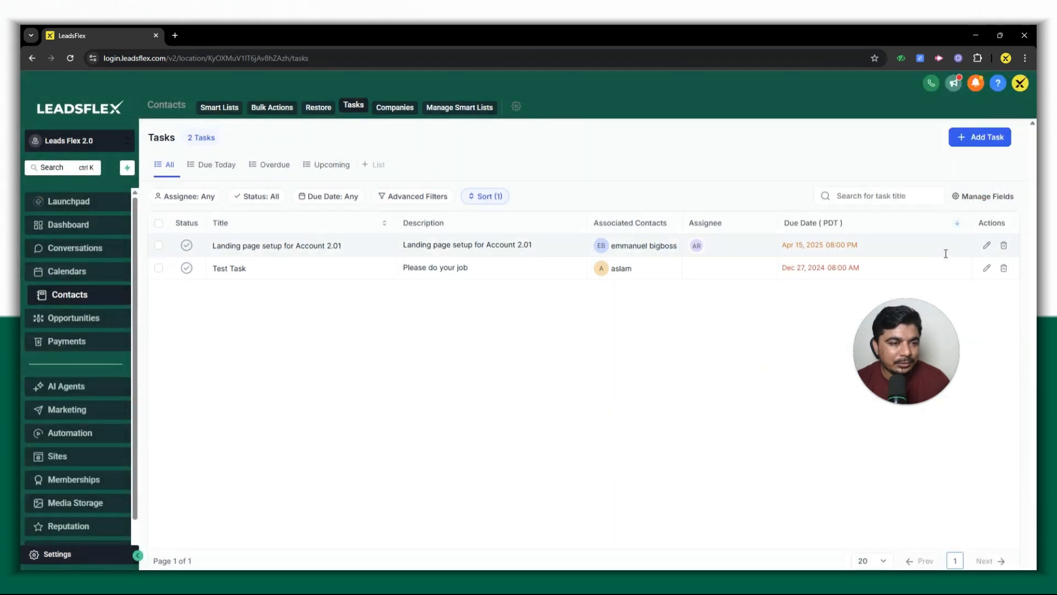
click(76, 294)
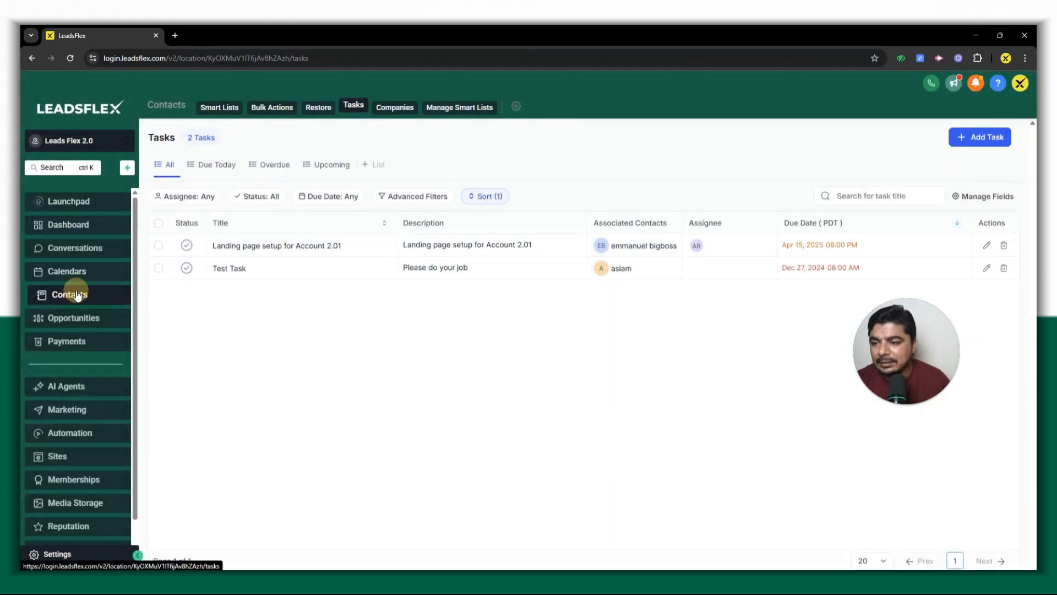
click(988, 246)
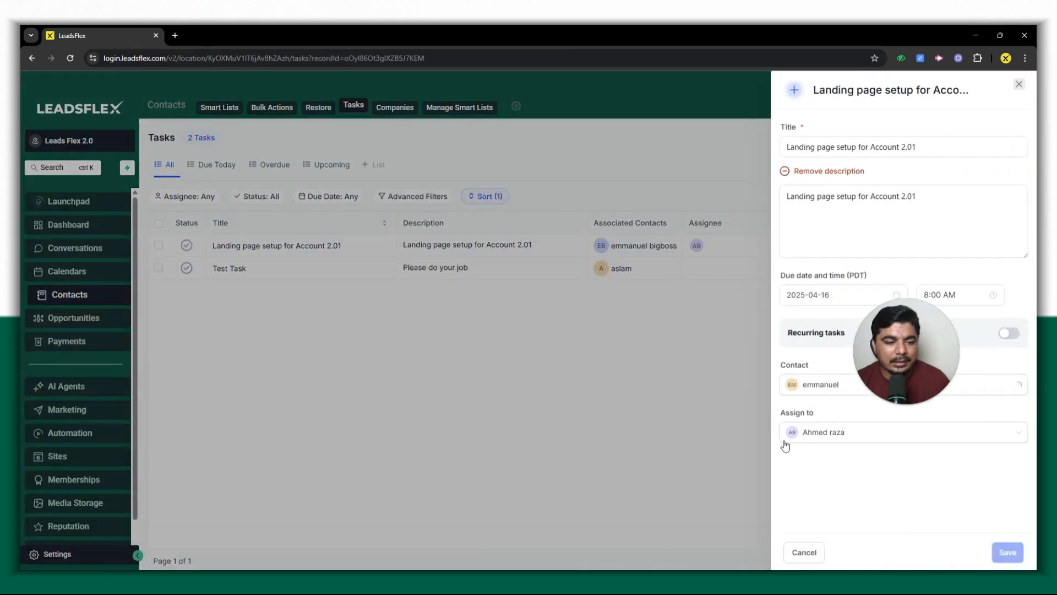
click(1020, 84)
click(70, 295)
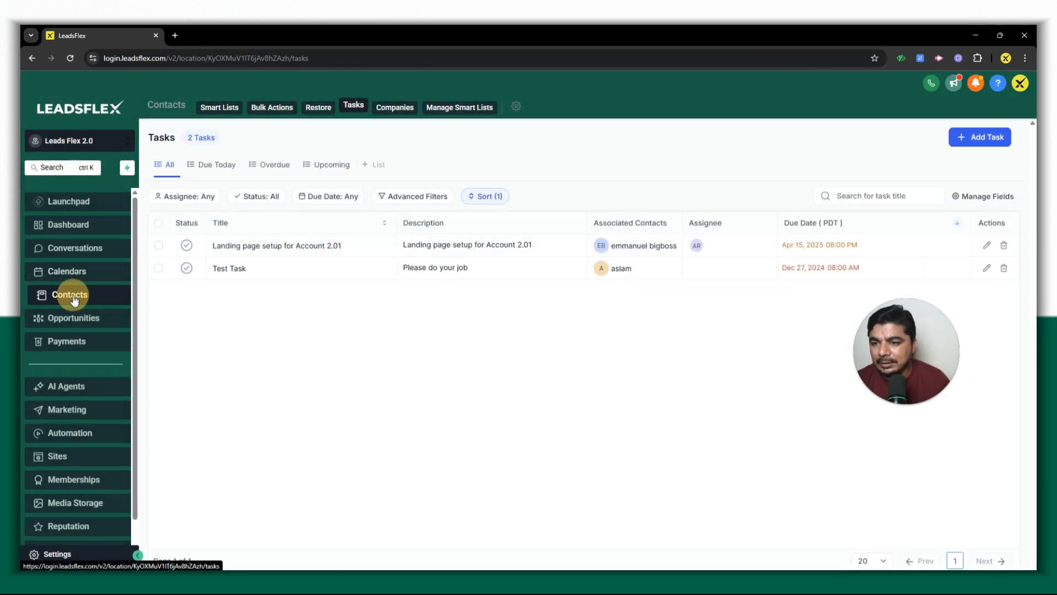
Step: Open the first contact's record from the Smart Lists and show the tasks linked to it
click(228, 110)
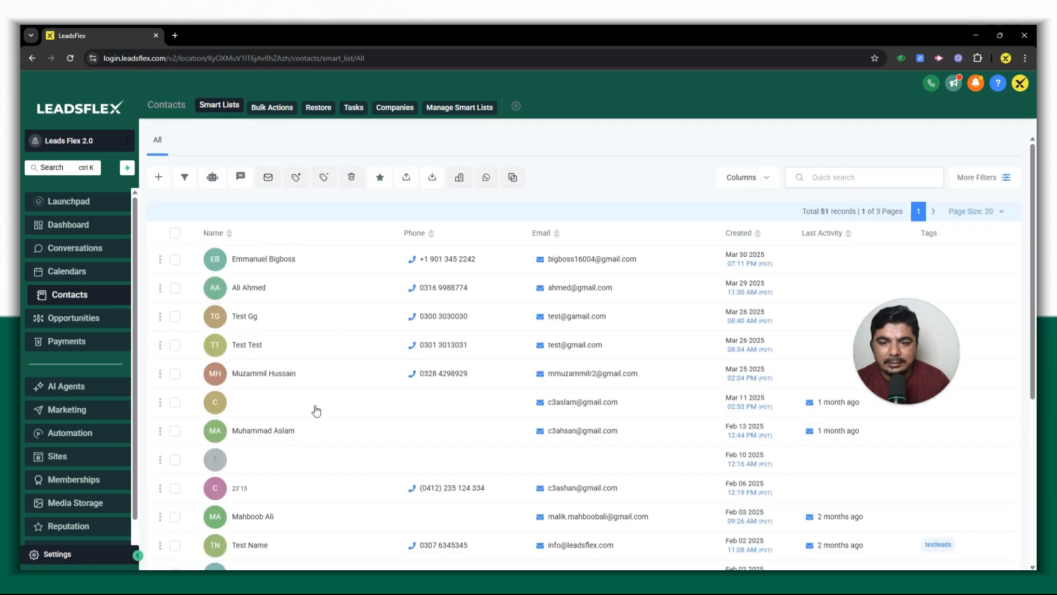
click(253, 259)
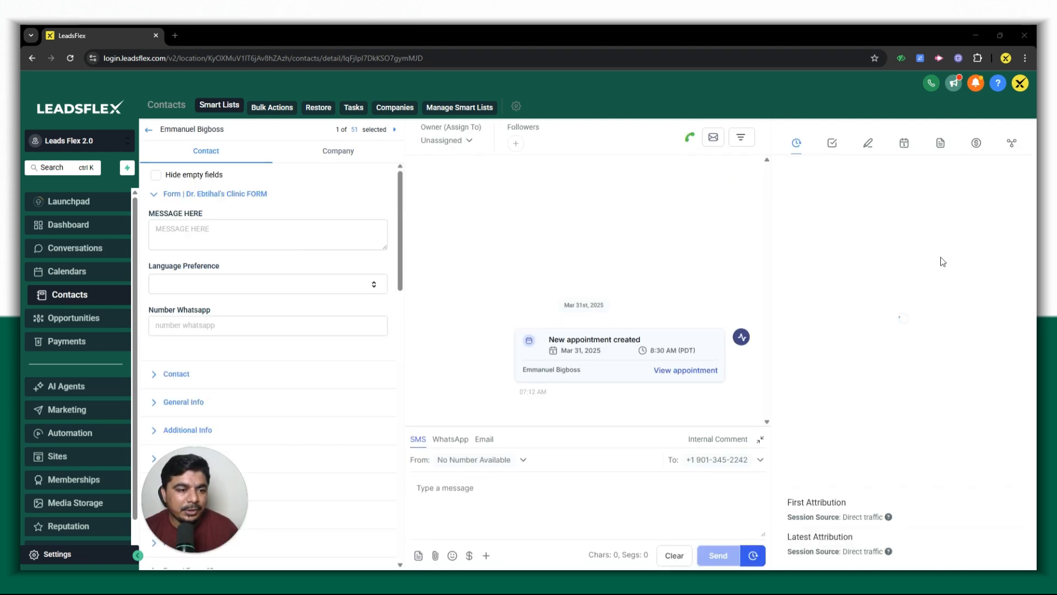
click(832, 143)
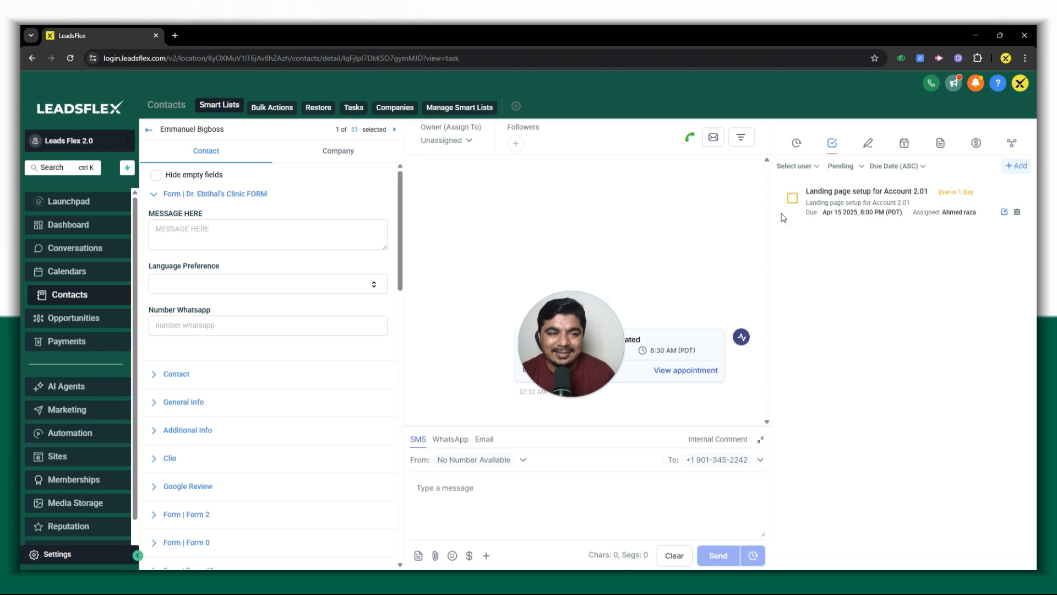
Step: Mark the contact's "Landing page setup for Account 2.01" task as completed and check its status in the full task list
drag(807, 215, 976, 213)
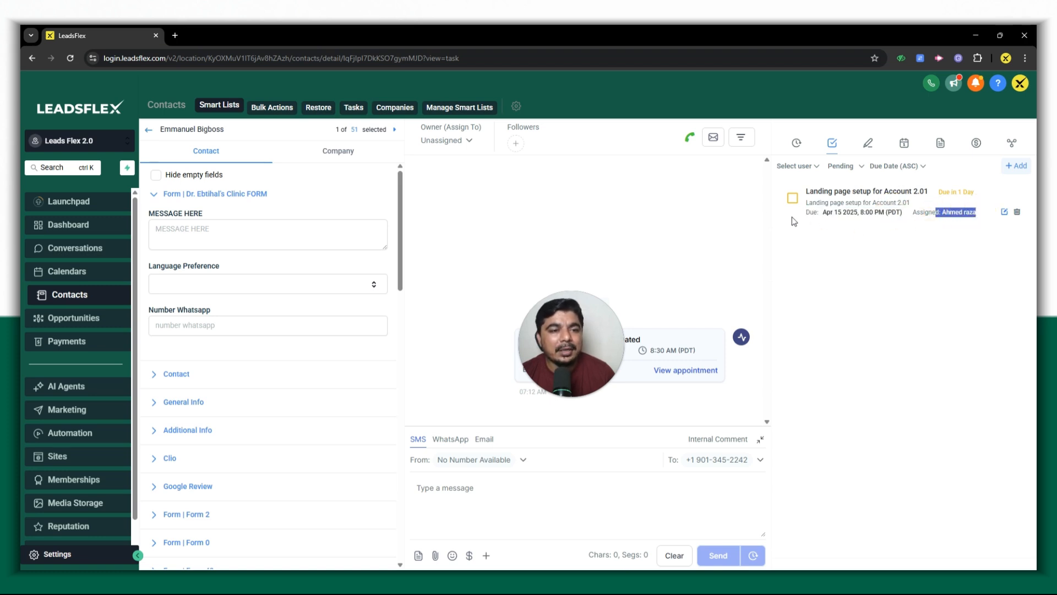
click(793, 197)
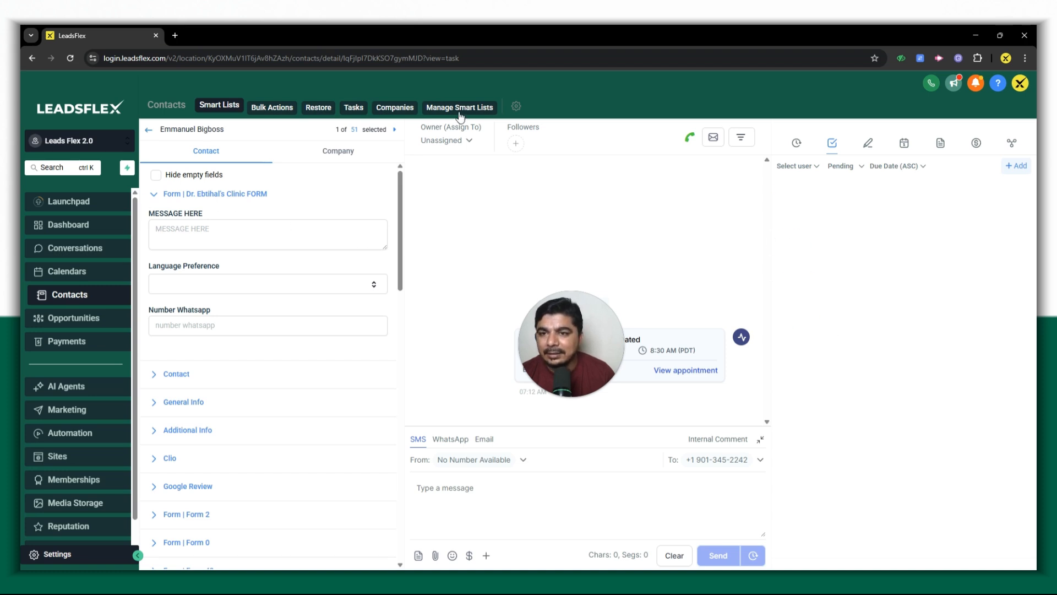
click(364, 106)
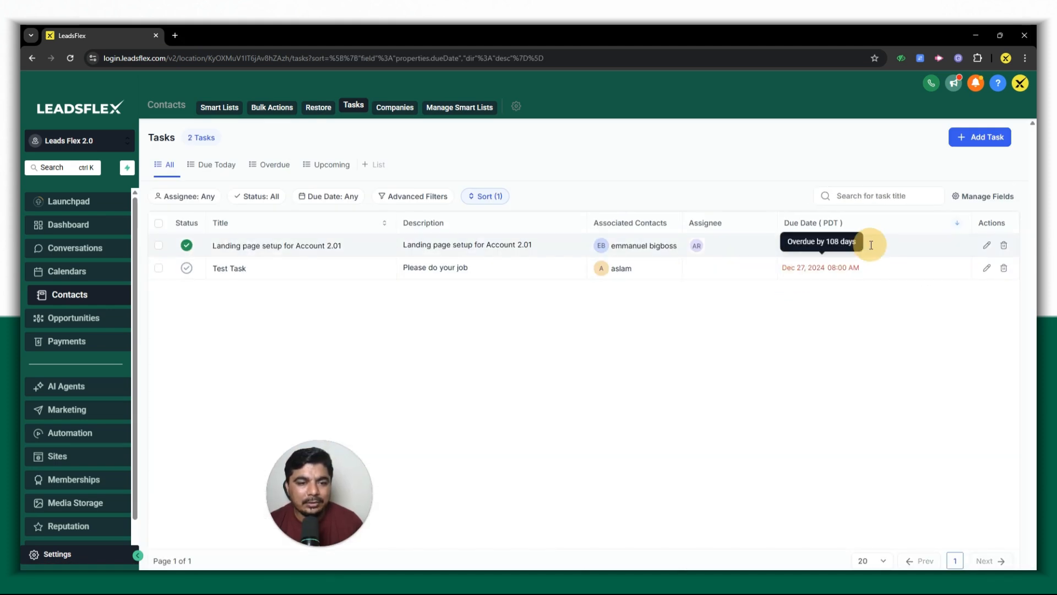
click(186, 269)
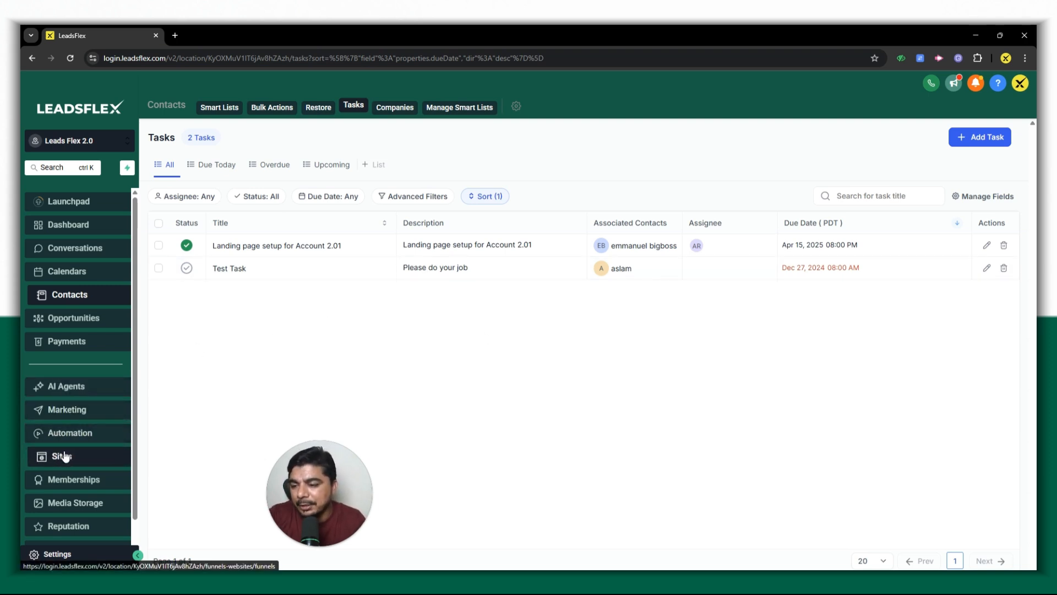
Step: Create a new workflow in the Automation section and name it "New Task Aded"
click(80, 433)
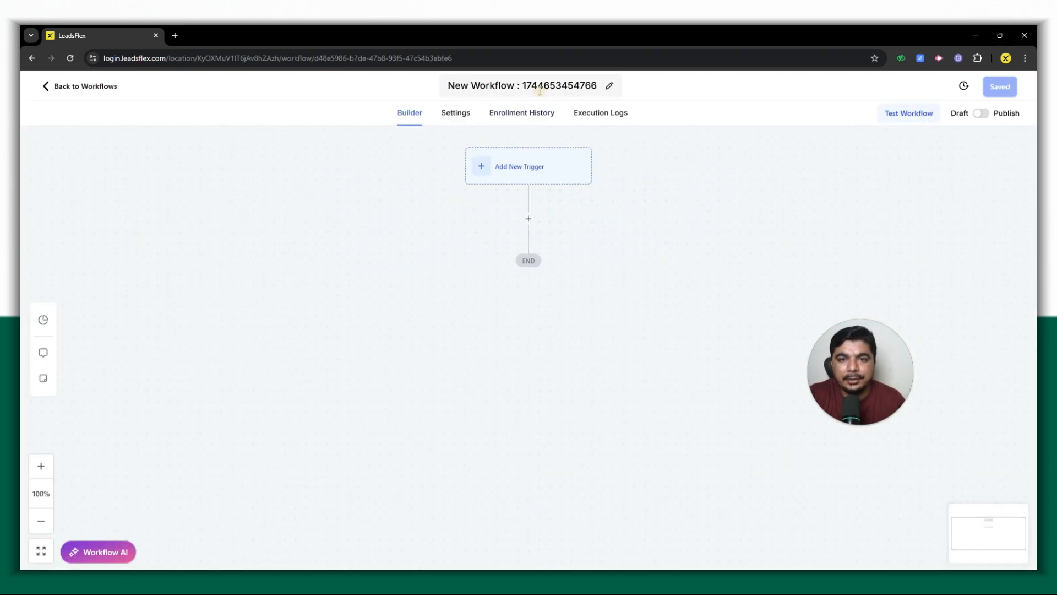
click(539, 91)
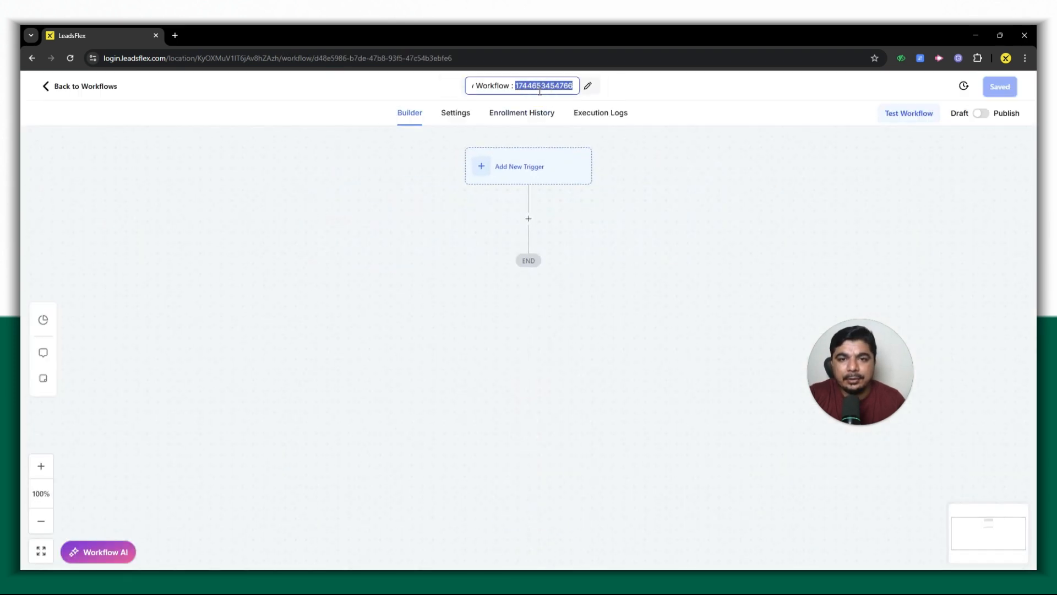
text(New Task Aded)
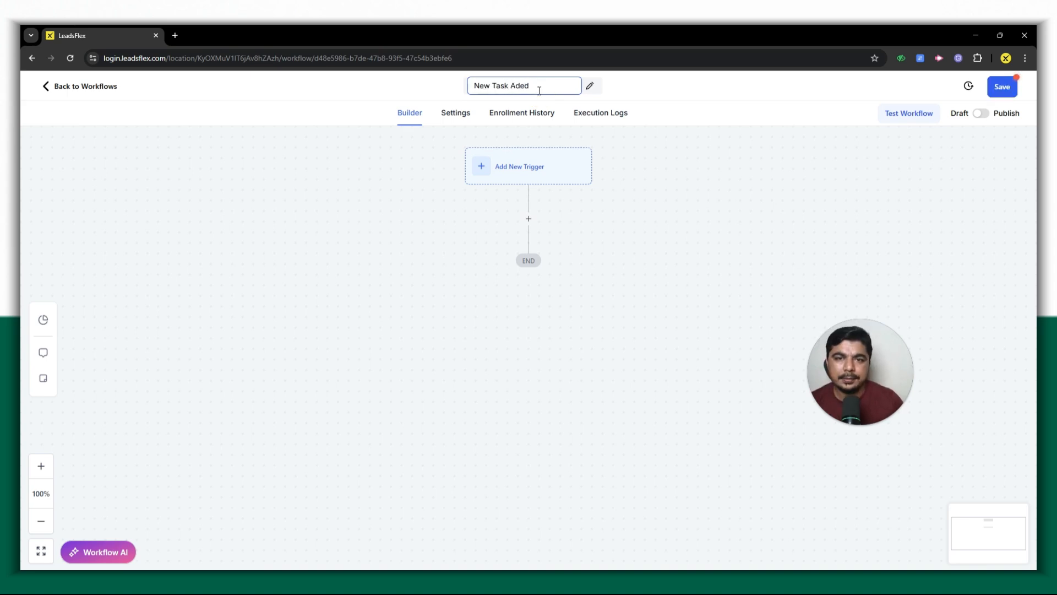
Step: Search the workflow triggers for "crea" and choose the Opportunity Created trigger
click(520, 167)
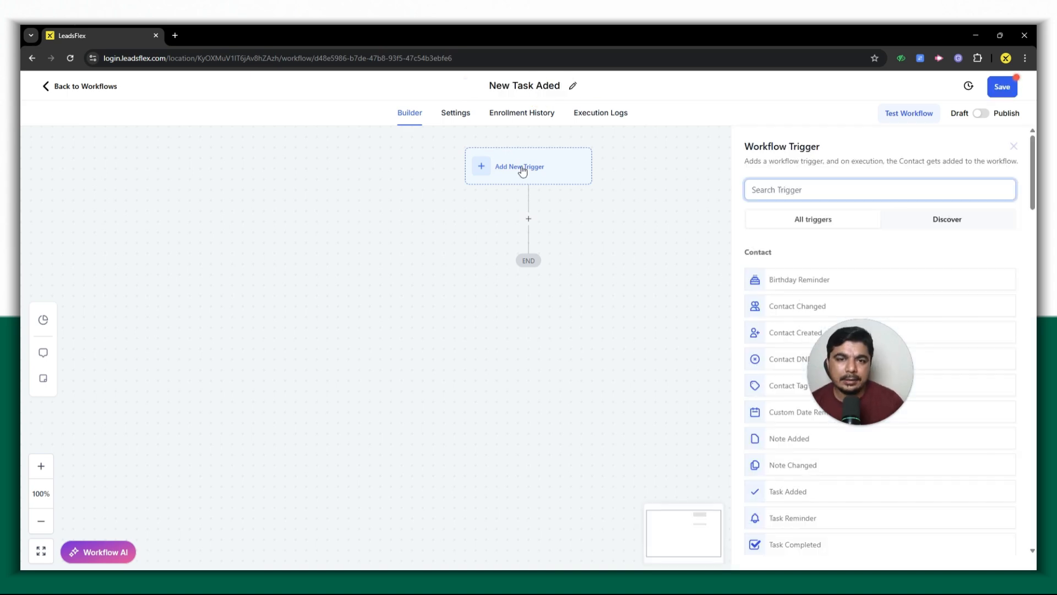
click(777, 187)
text(crea)
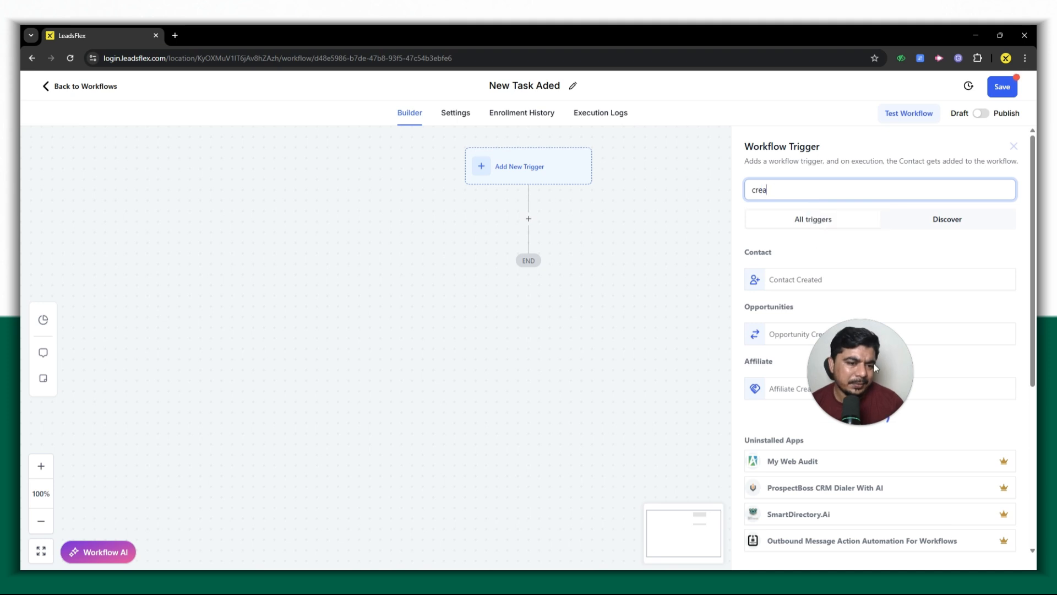
click(786, 337)
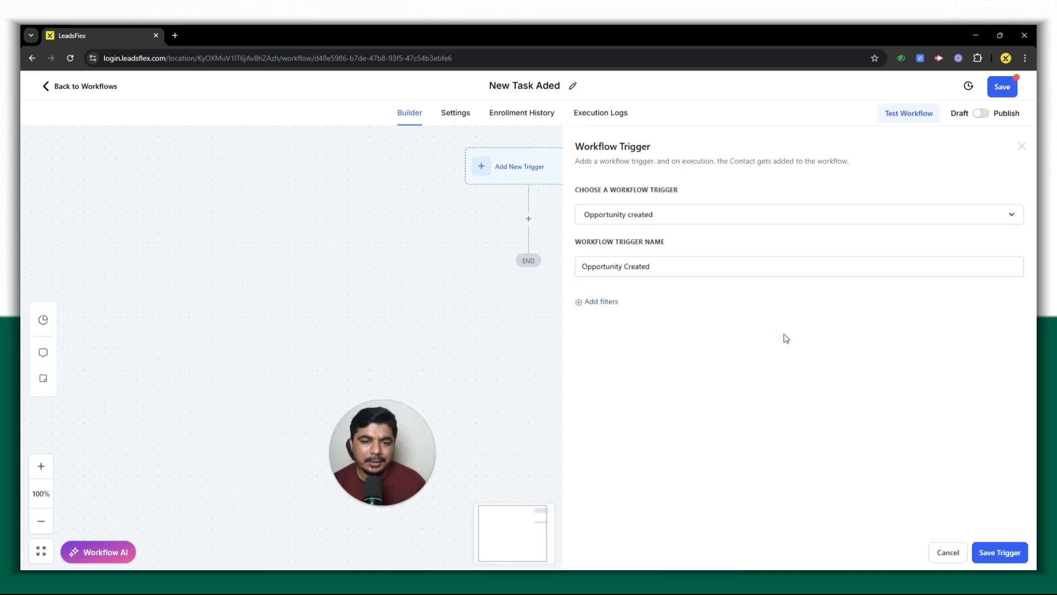
Step: Add a filter to the Opportunity Created trigger that limits it to the pipeline "1. PEMF Therapy"
click(608, 303)
click(639, 325)
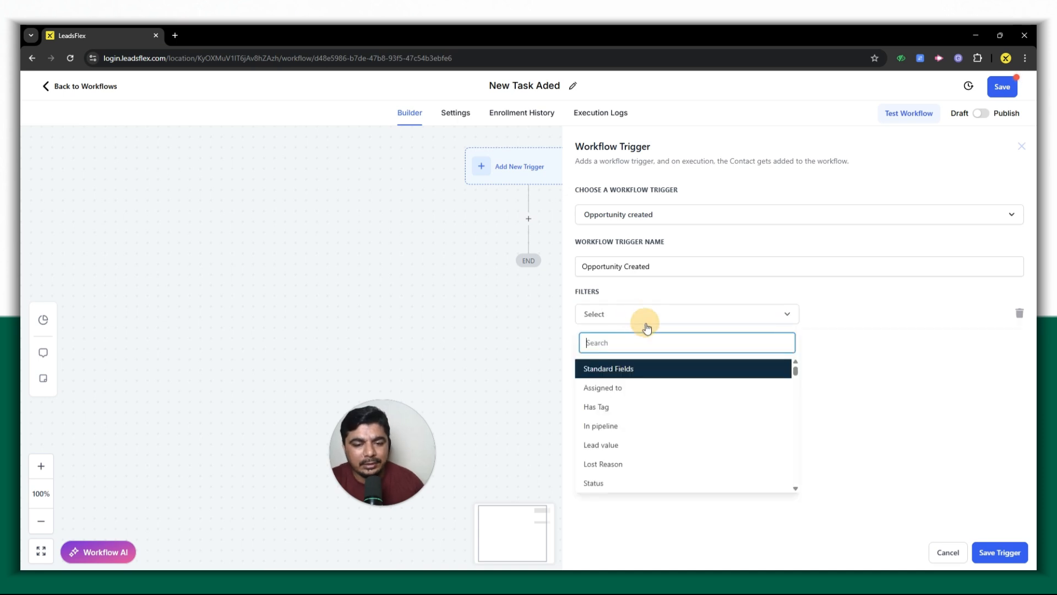
click(667, 390)
click(857, 313)
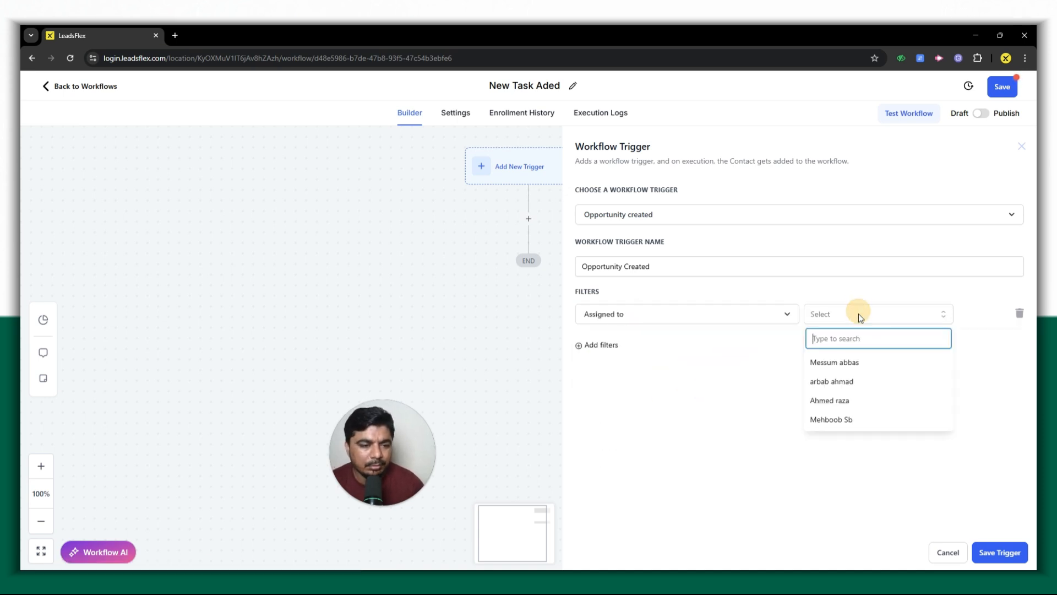
click(599, 314)
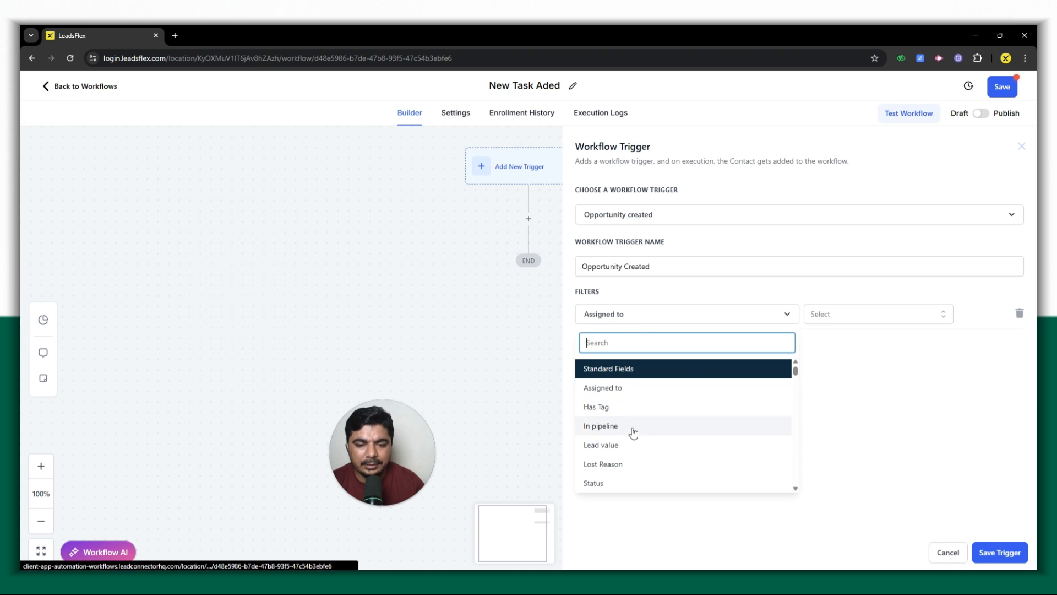
scroll(633, 432, down, 5)
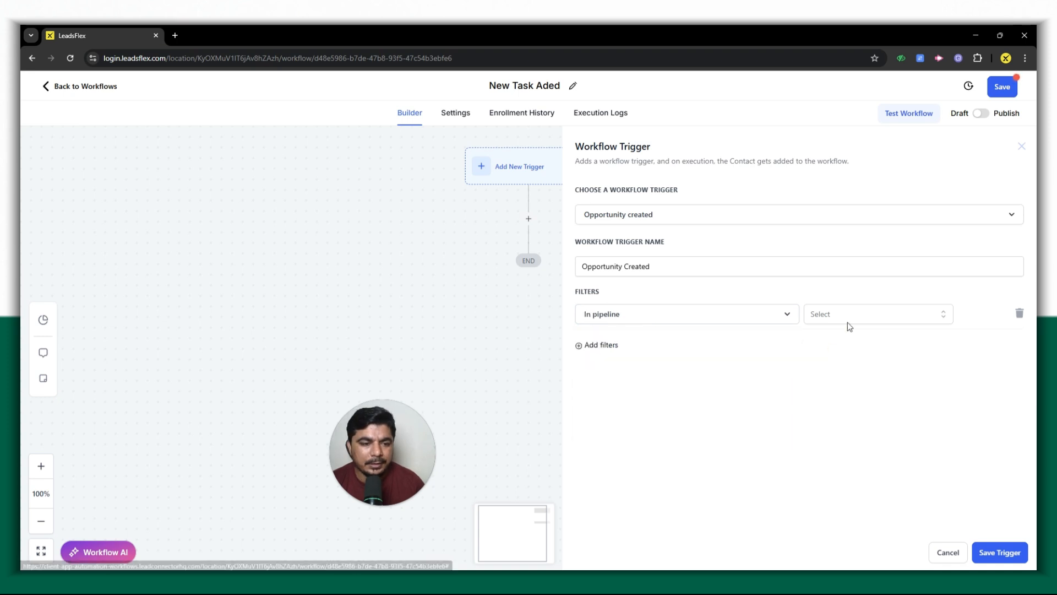
click(850, 320)
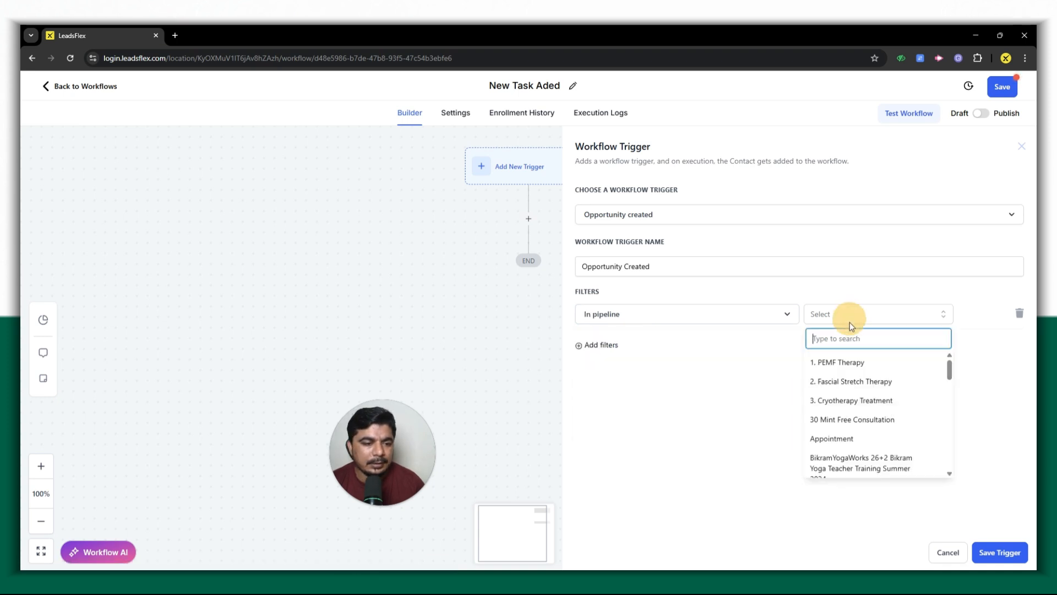
click(856, 364)
Step: Add a second filter limiting the Opportunity Created trigger to the pipeline stage "Hot Leads", and save the trigger
click(601, 346)
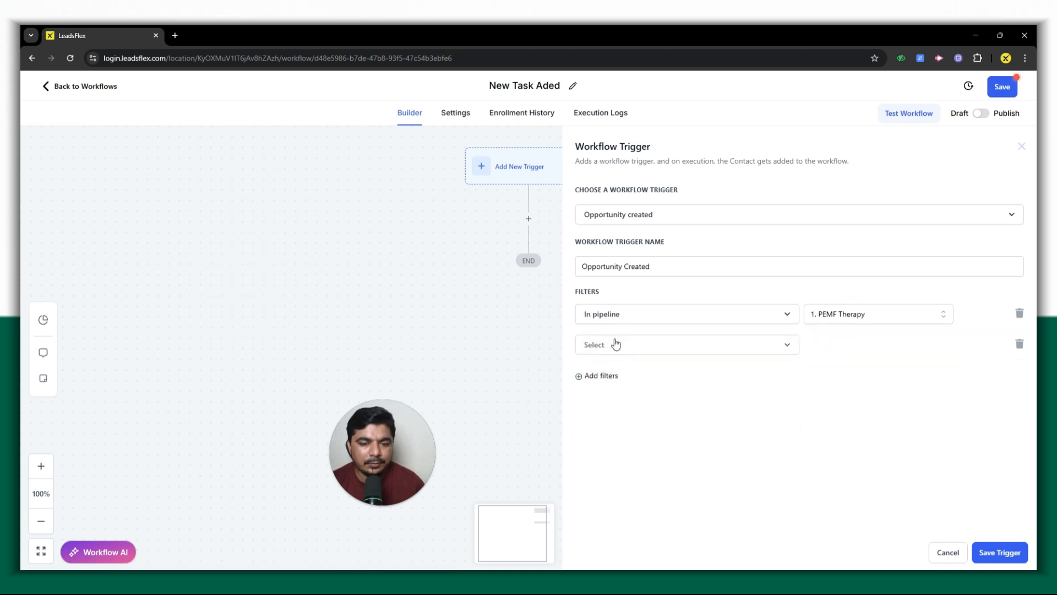
click(616, 345)
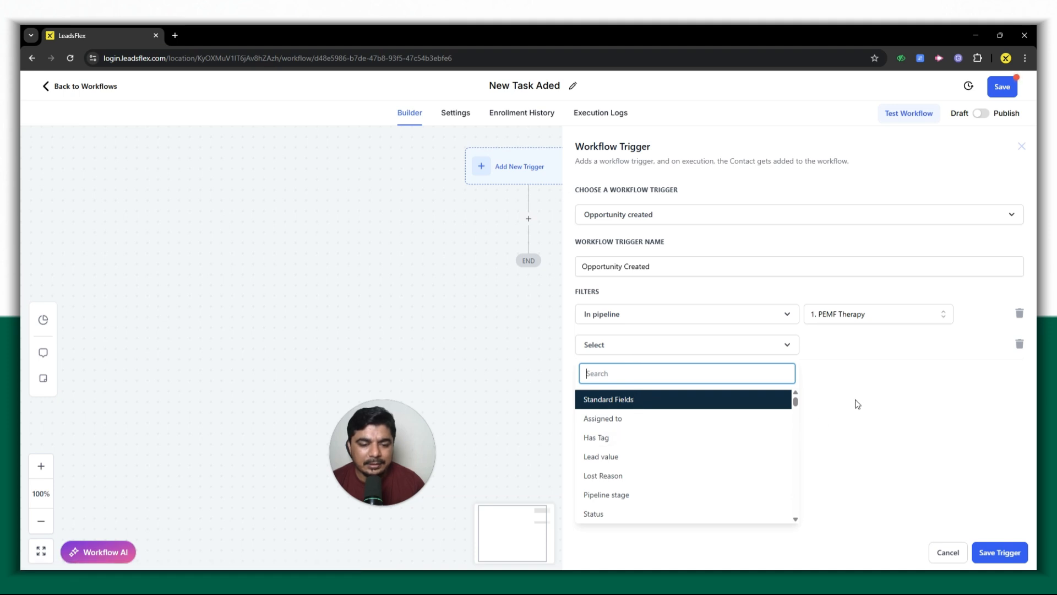
click(660, 493)
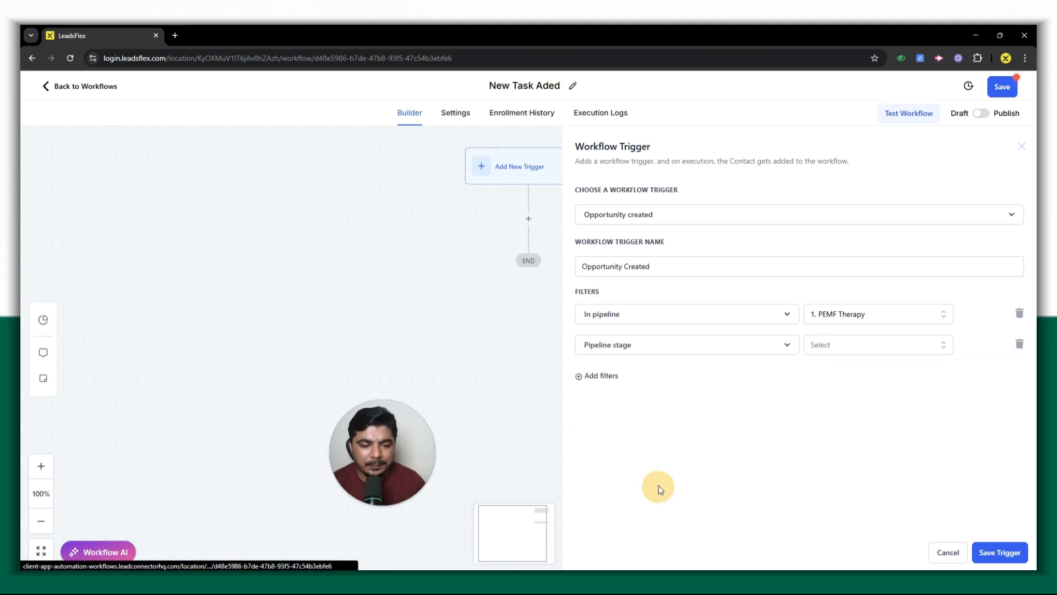
click(863, 351)
click(837, 408)
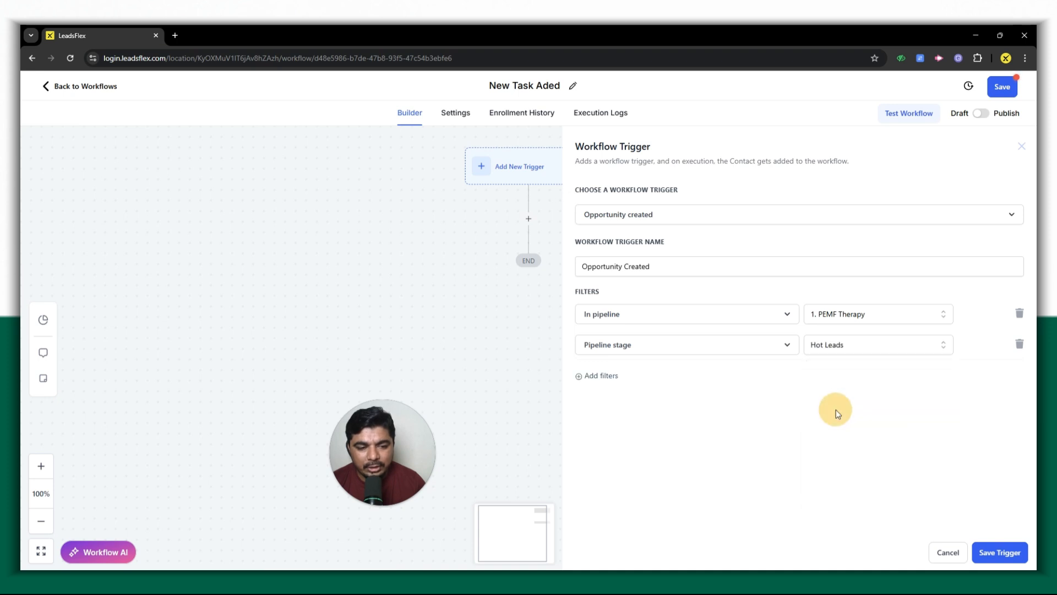
click(985, 559)
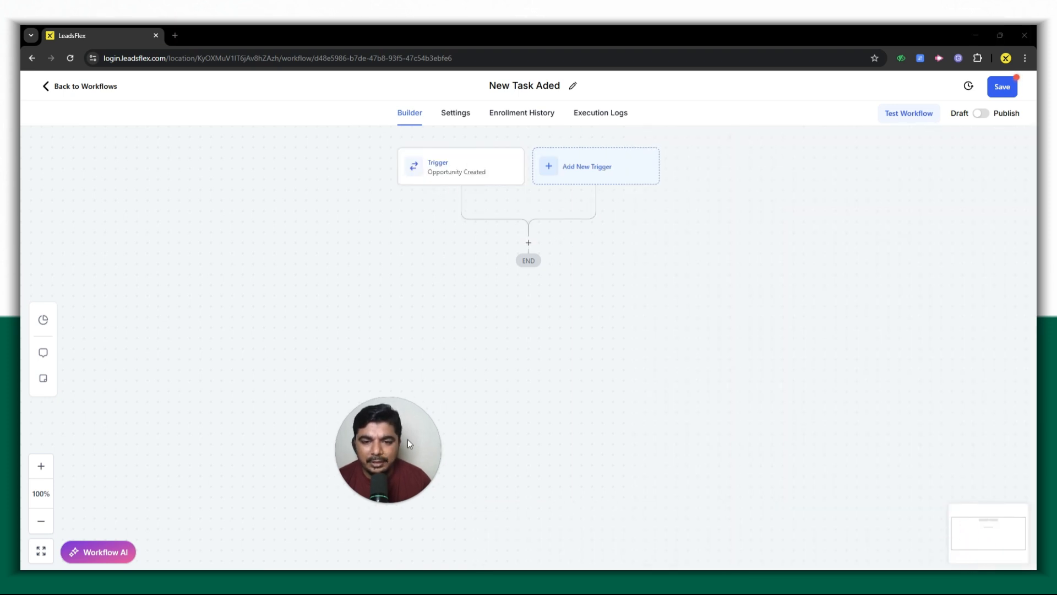
Step: Add an Add Task action to the workflow below the Opportunity Created trigger
click(529, 243)
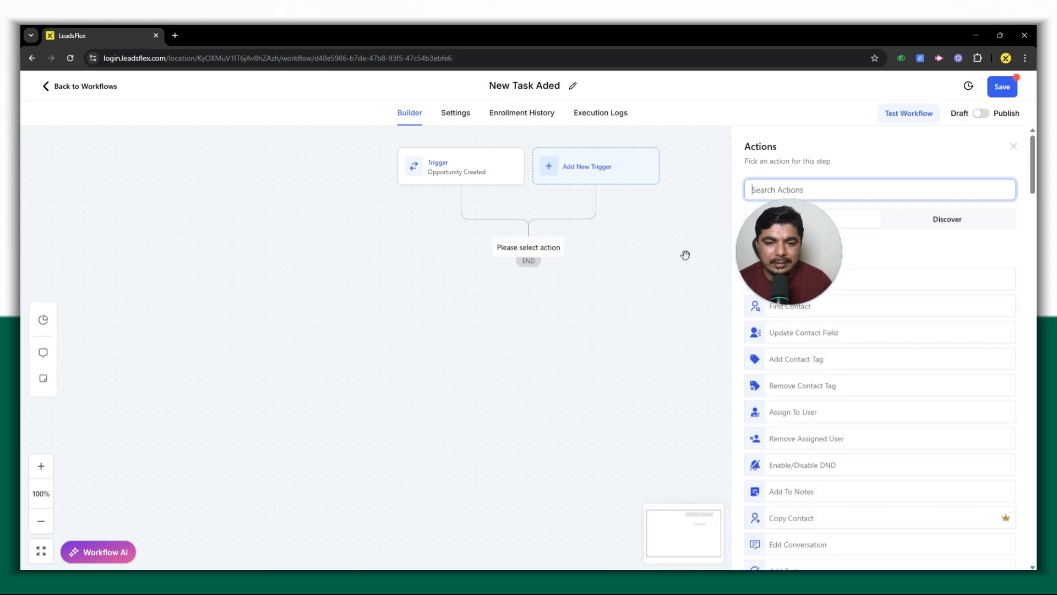
click(823, 186)
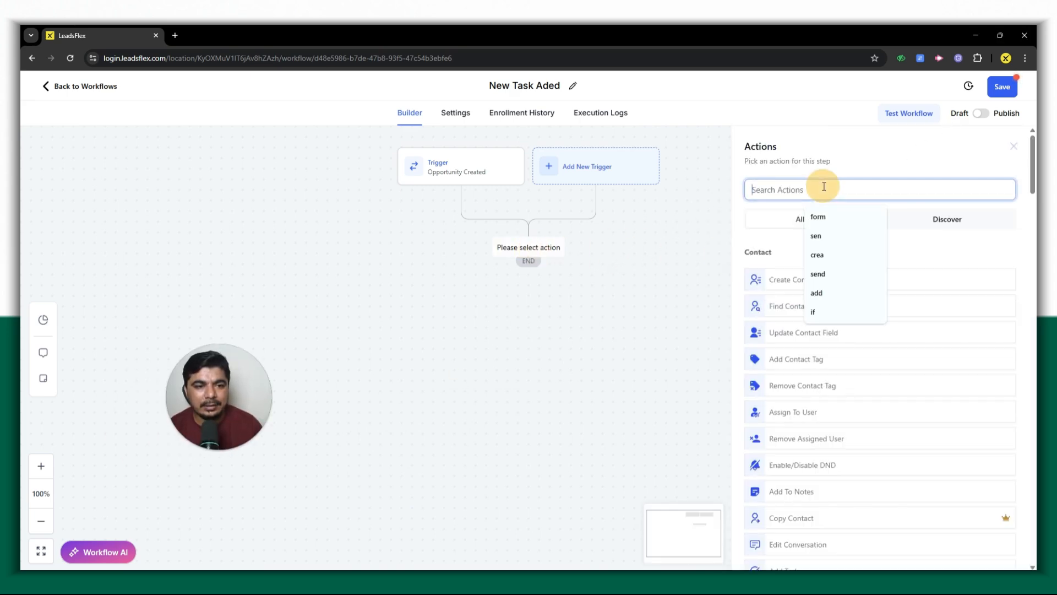
click(780, 327)
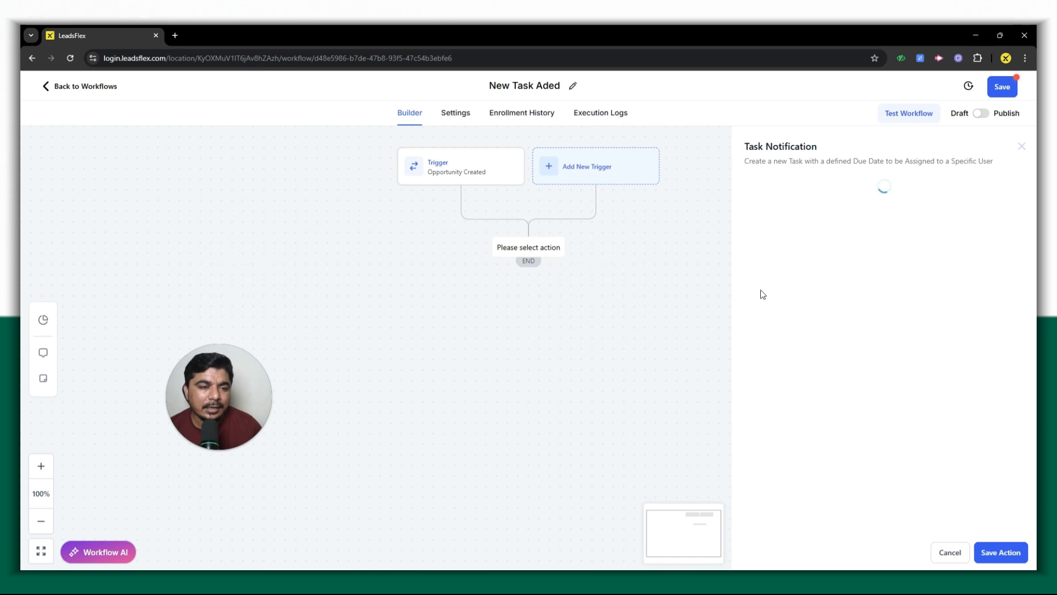
Step: Title the task "onboarding form submit" and enter the description "onboarding form submit Please work on ti"
click(784, 261)
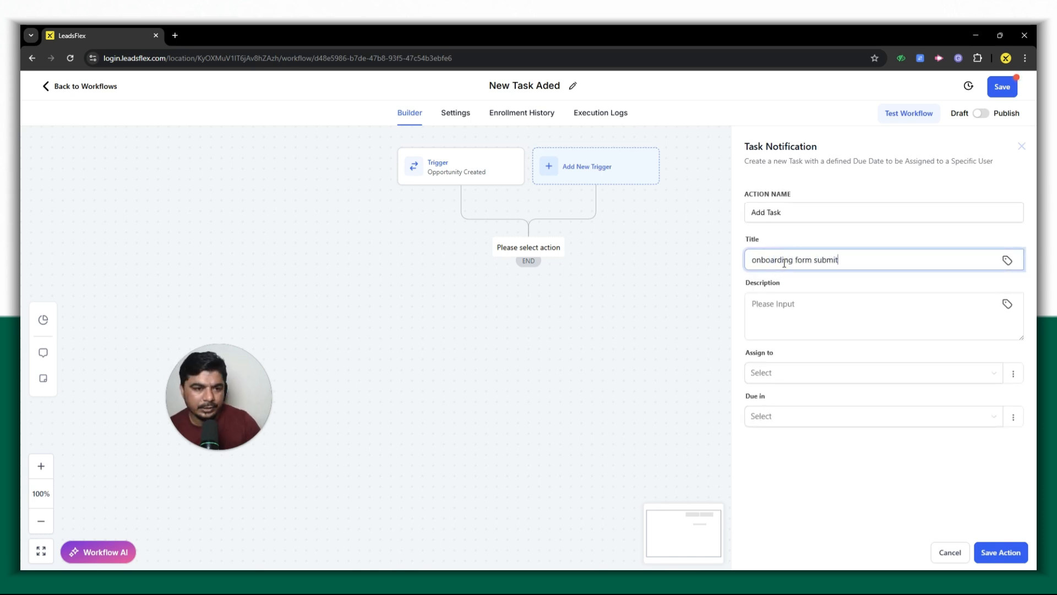
click(779, 307)
text(onboarding form submit)
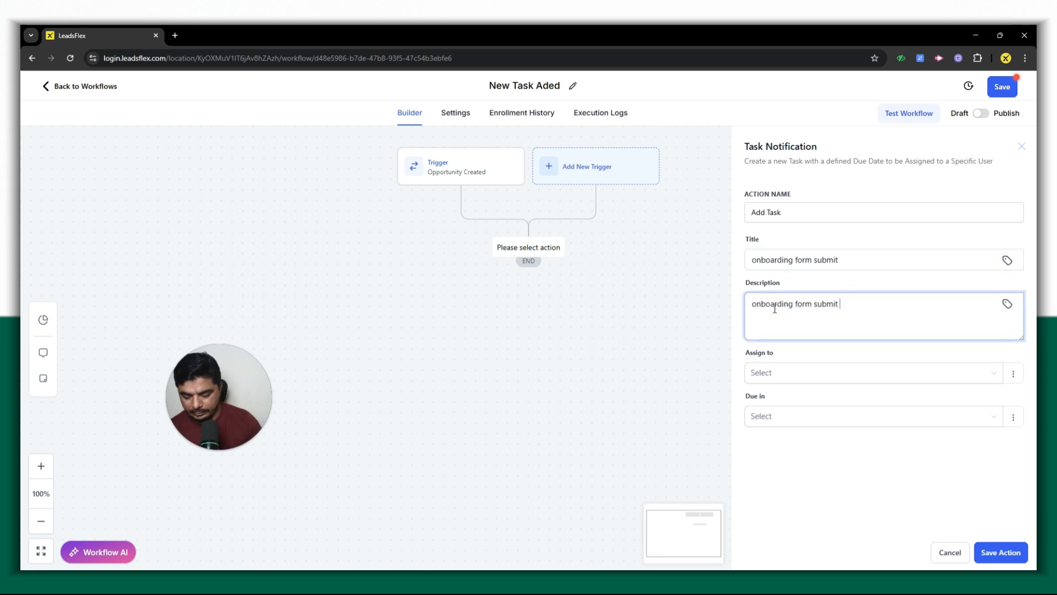
text(Please work o)
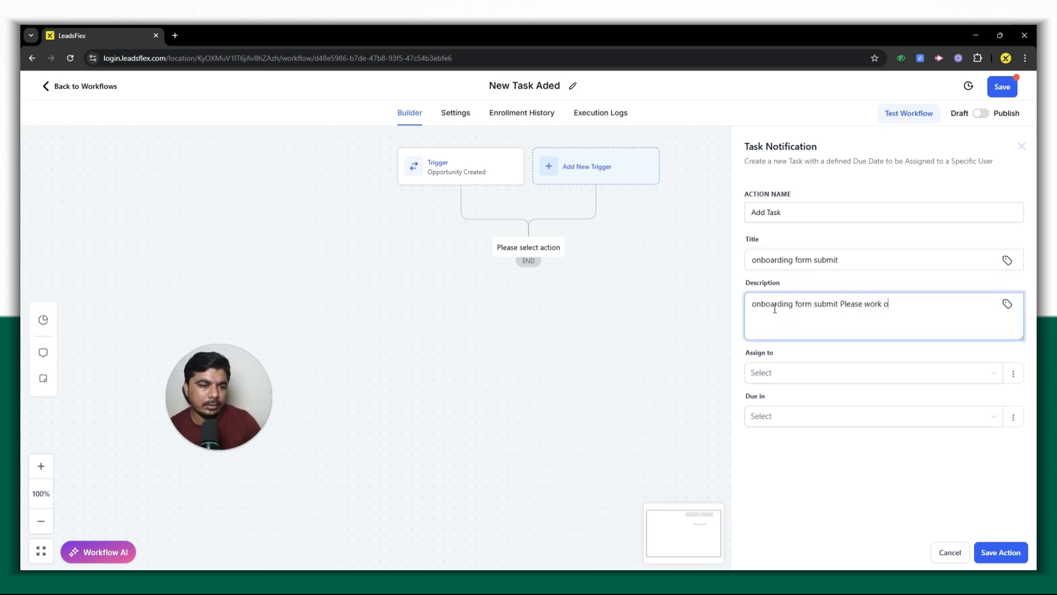
text(n ti)
Step: Assign the task to a team member, make it due in 1 Day, and save the action
click(787, 373)
click(776, 453)
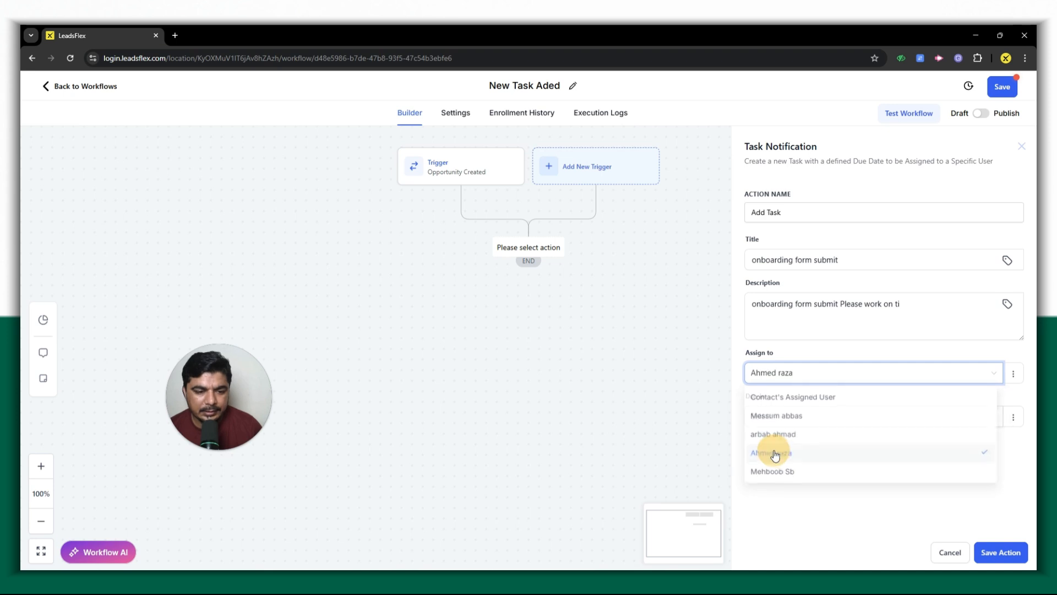
click(762, 417)
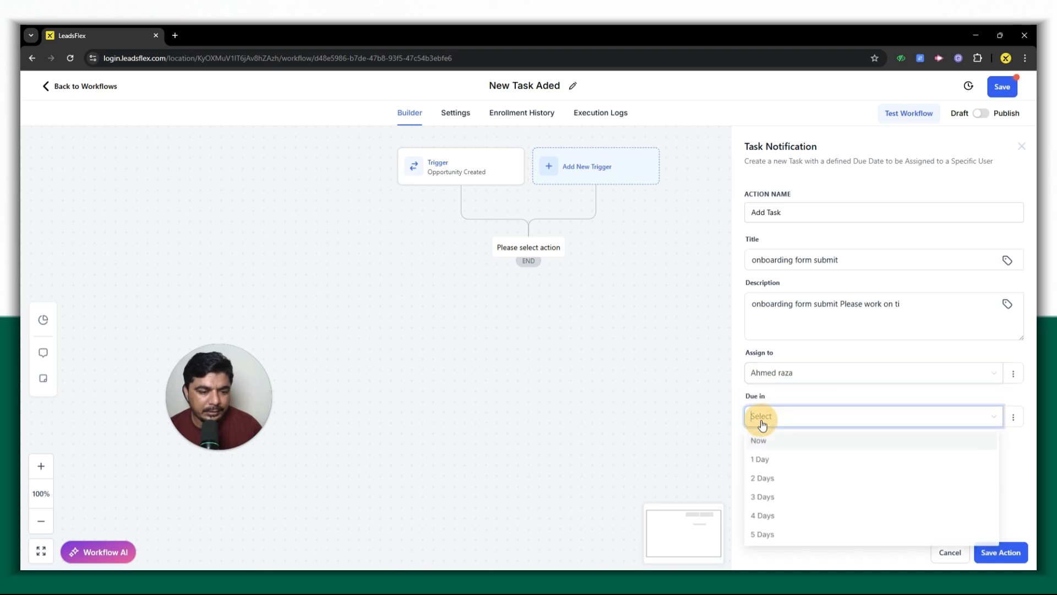
click(762, 461)
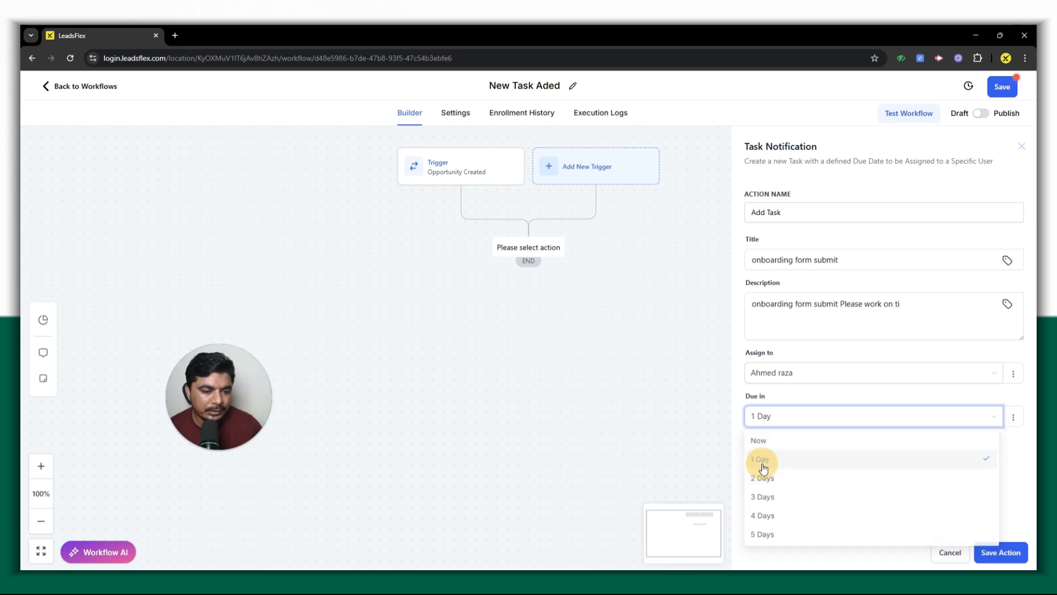
click(978, 555)
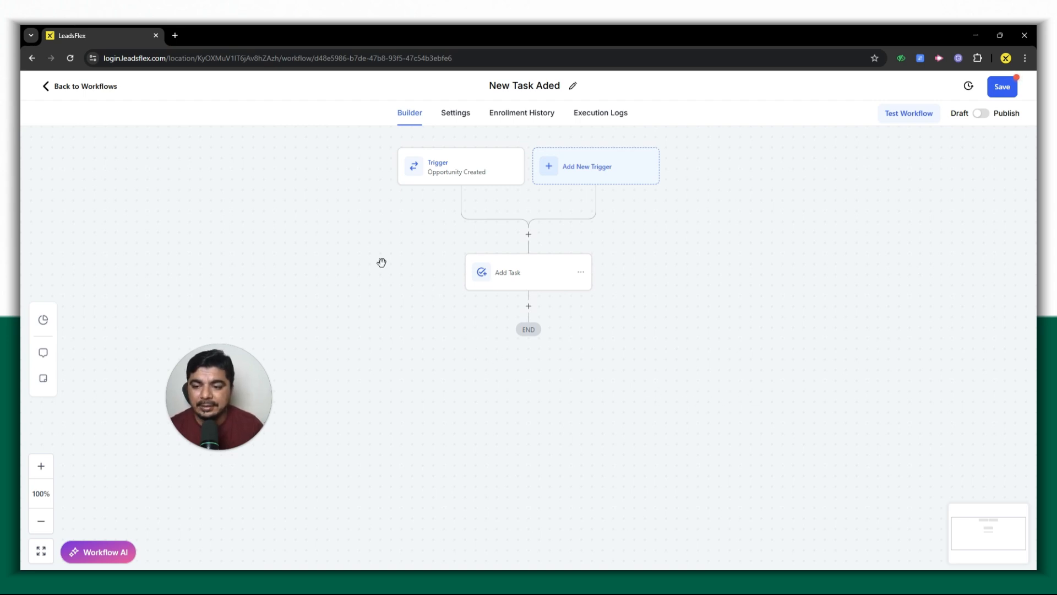
Step: Open the leadsflex.com website in a new browser tab
click(175, 37)
click(196, 57)
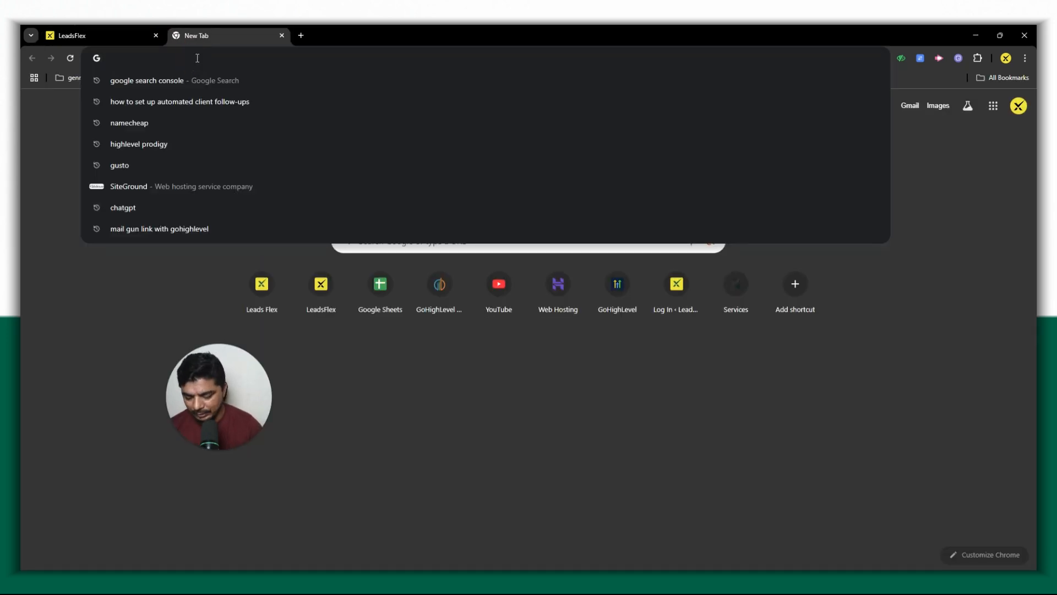
text(lea)
key(Return)
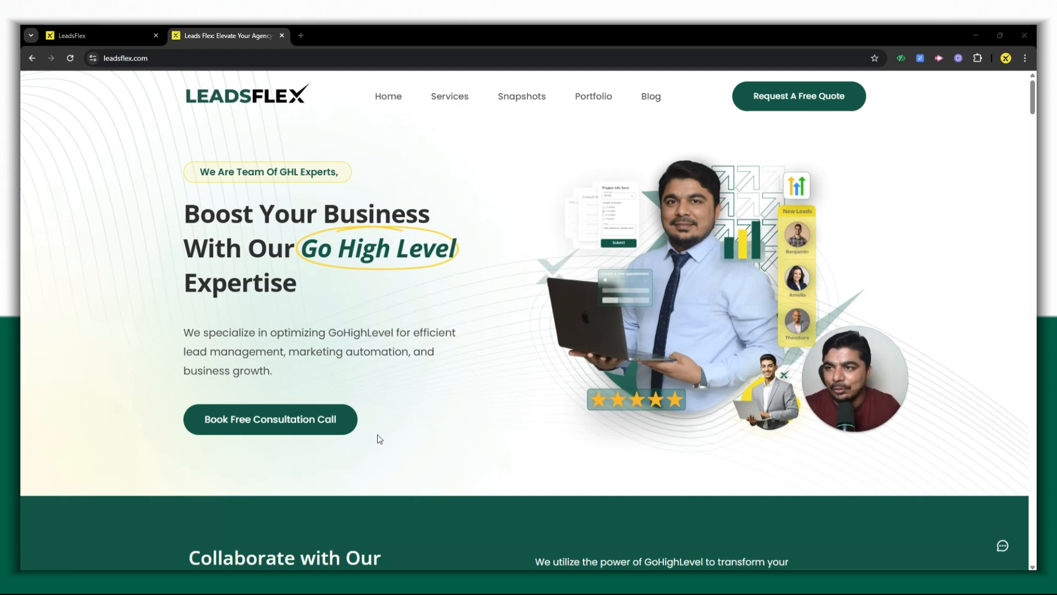
Step: Return to the "New Task Aded" workflow and leave it for the workflows list, discarding the unsaved changes
click(84, 28)
click(47, 87)
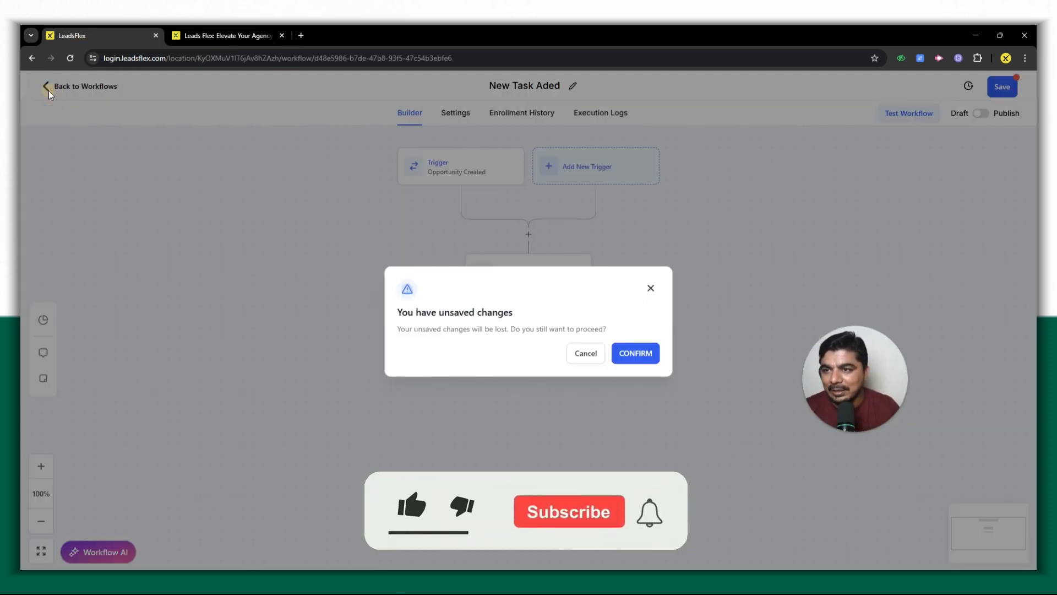
click(636, 353)
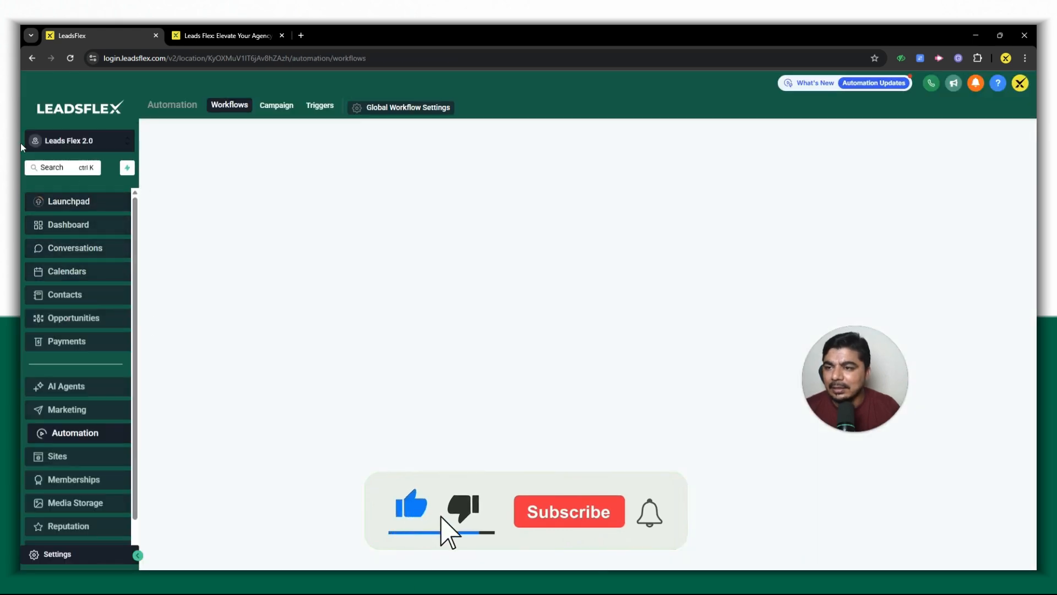